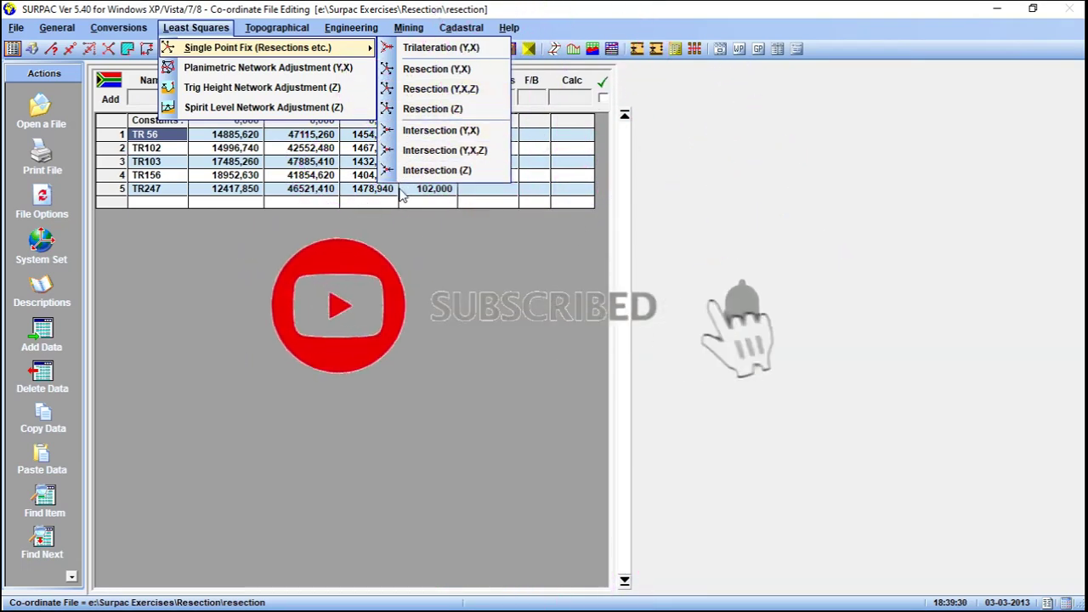
left_click(398, 235)
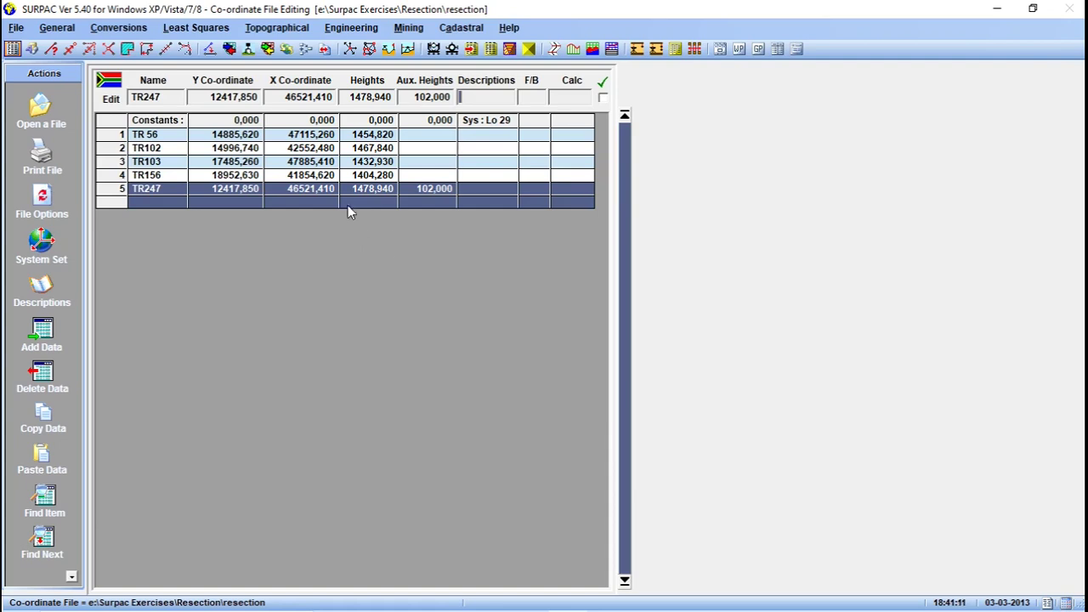
left_click(305, 31)
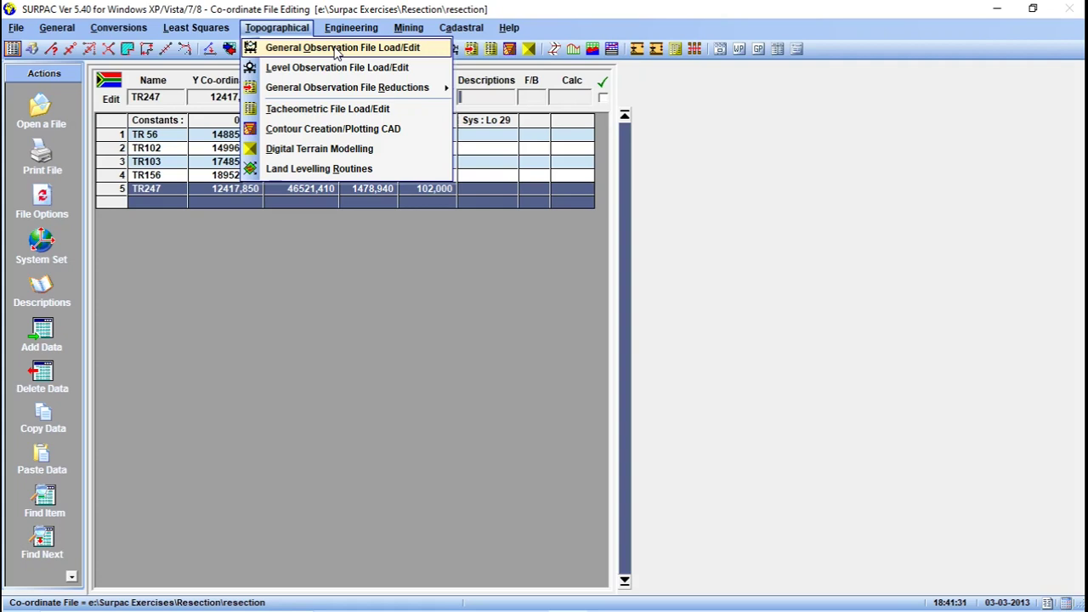
left_click(737, 178)
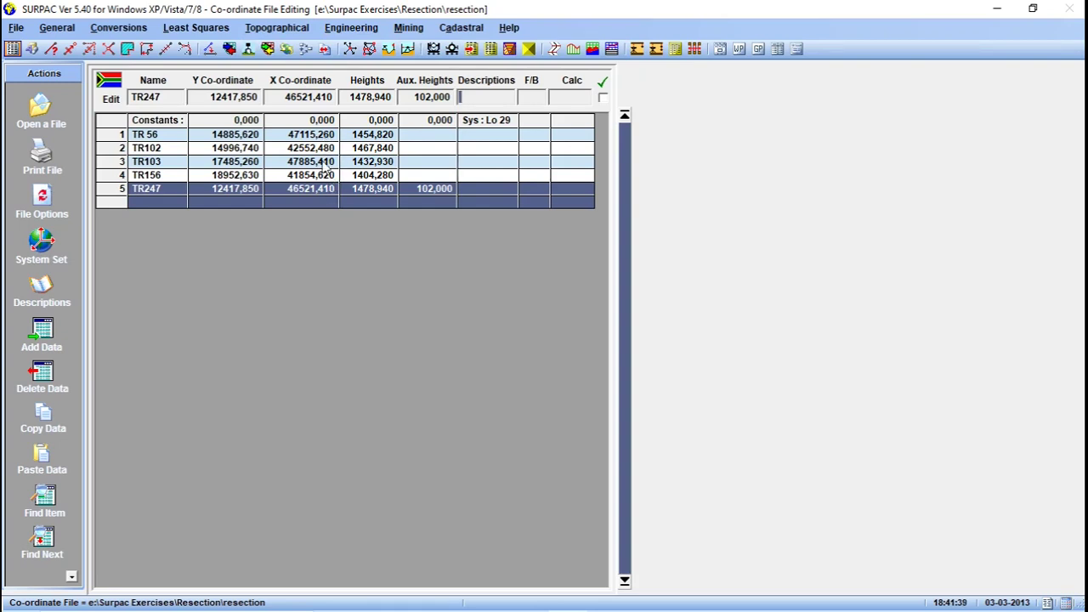
Open the general observation file editor with a new observation file named FIXP in the Resection folder.
left_click(281, 28)
left_click(305, 43)
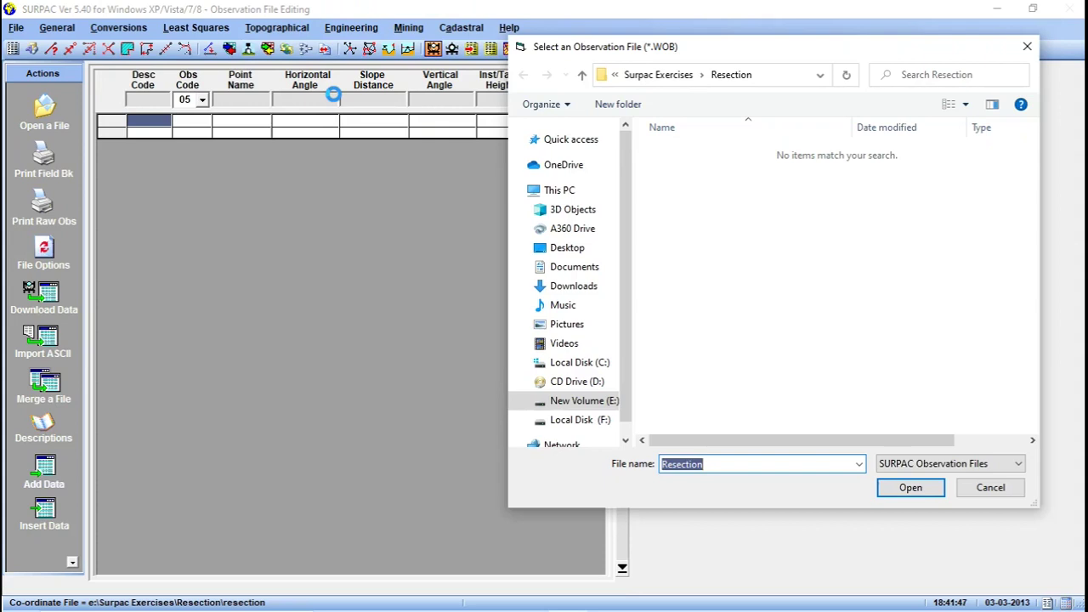
type("FIX")
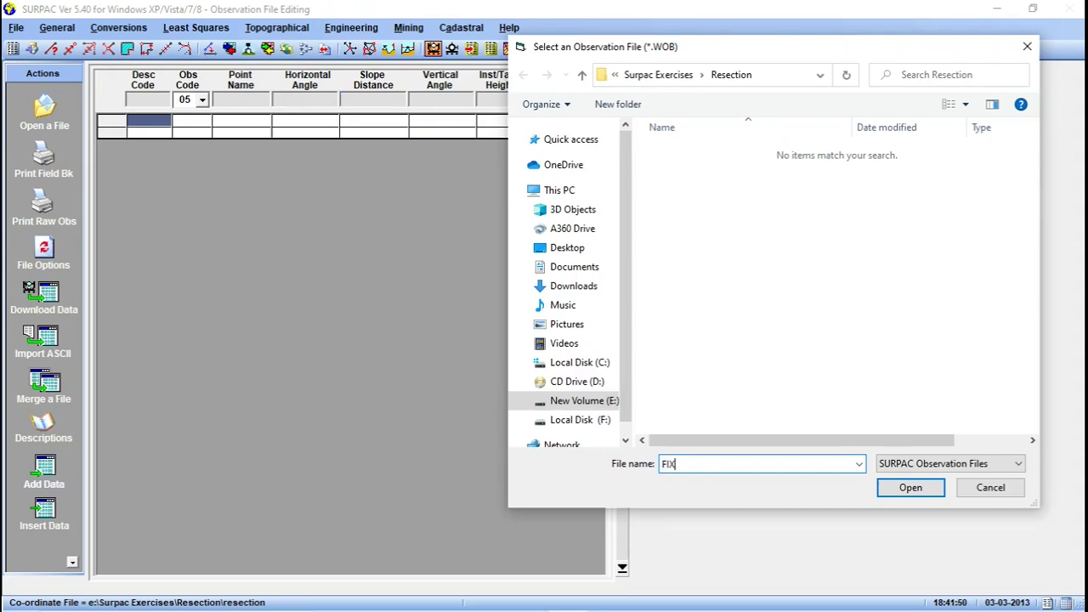
type("P")
left_click(903, 493)
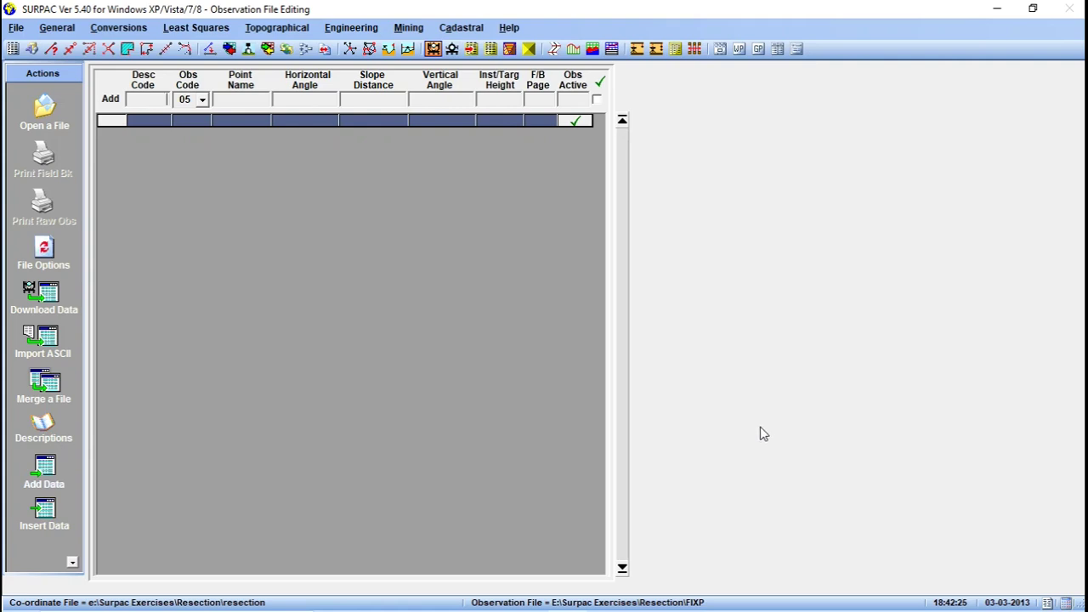
Add the set-up station P to the observation file with observation code 01 and an instrument height of 1.56.
left_click(203, 99)
left_click(204, 117)
left_click(204, 116)
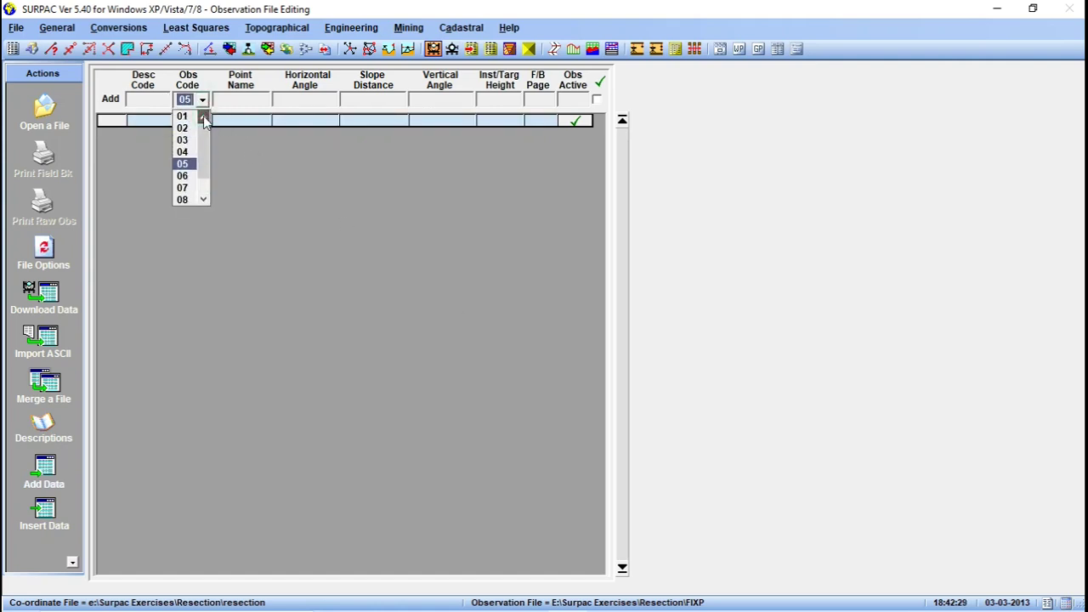
left_click(180, 118)
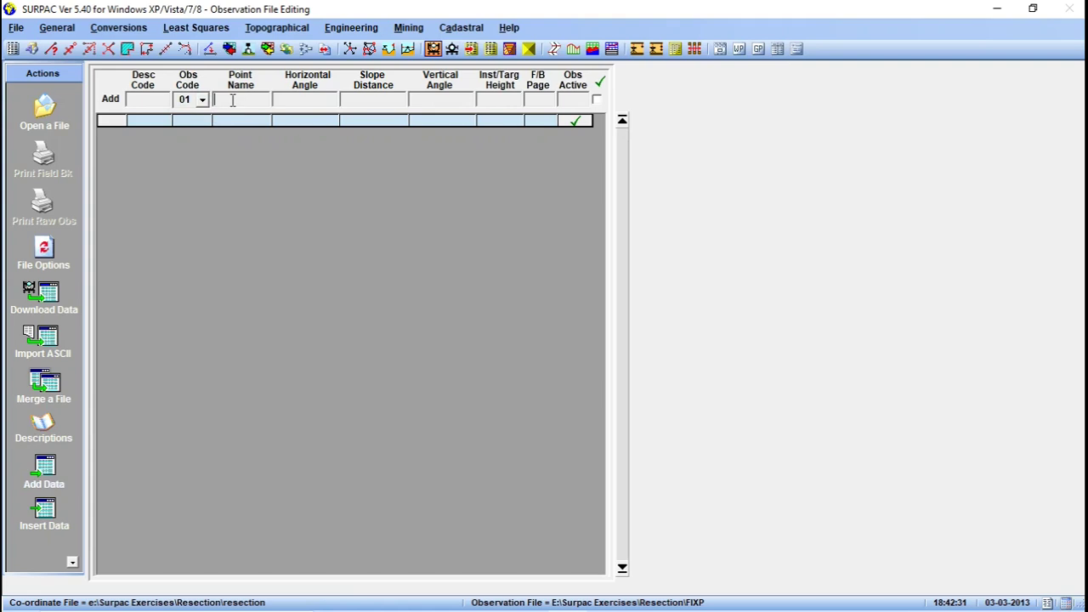
type("P")
left_click(493, 99)
type(".56")
left_click(598, 100)
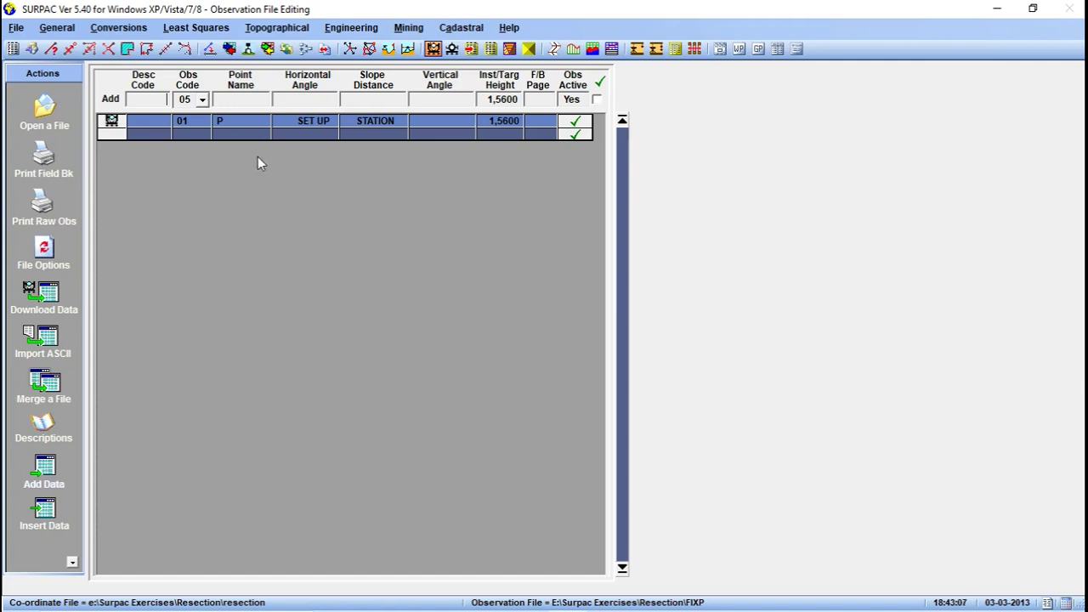
Consult the list of observation code descriptions for the new data line and close it.
left_click(203, 101)
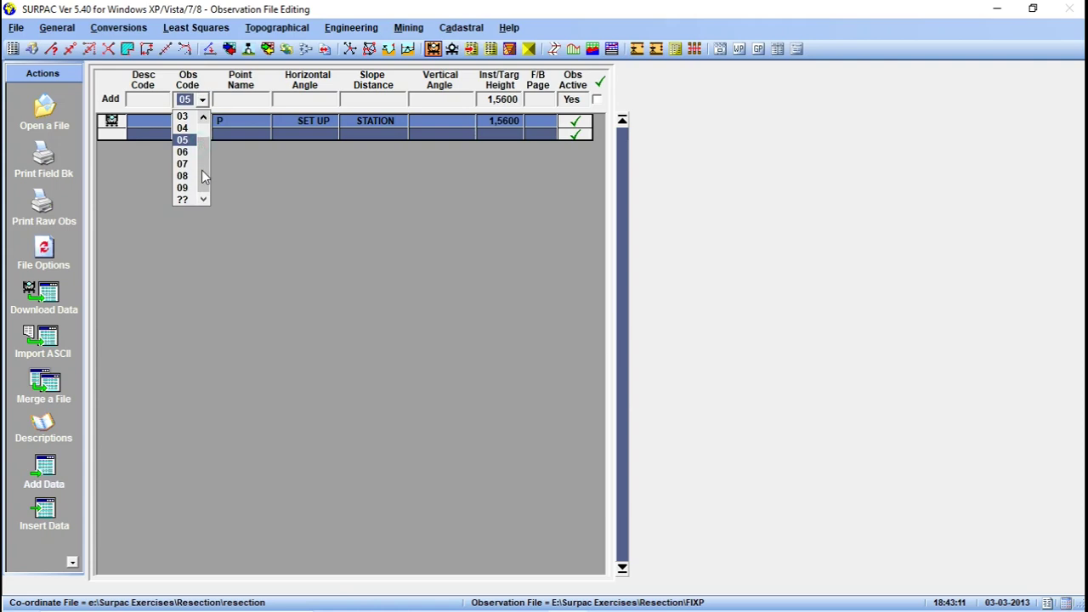
left_click(187, 197)
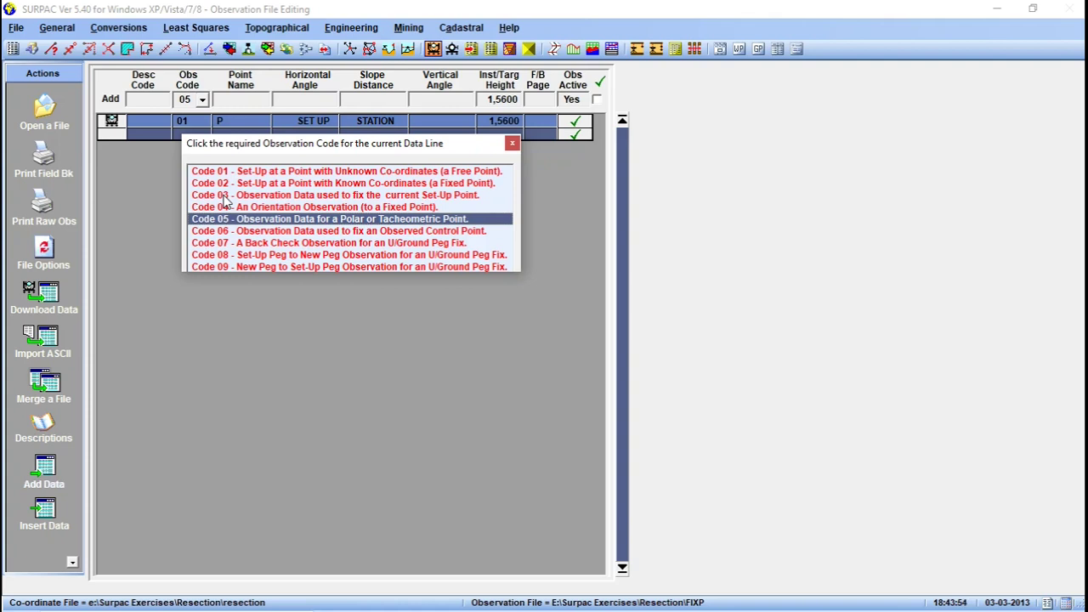
left_click(513, 143)
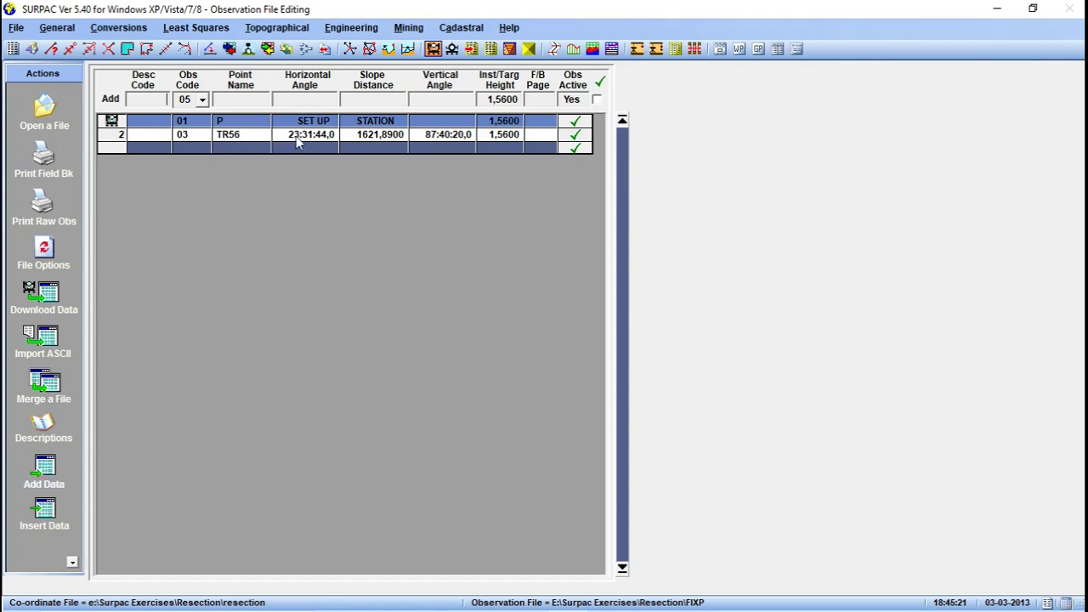
Set the target height of the TR56 observation to 1.4.
left_click(201, 138)
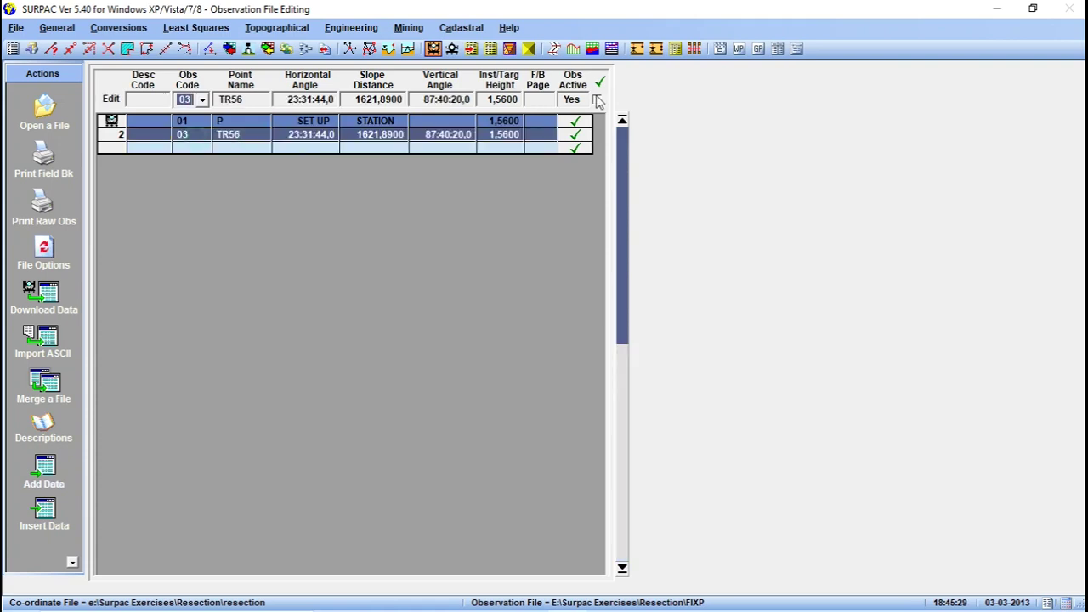
left_click(516, 100)
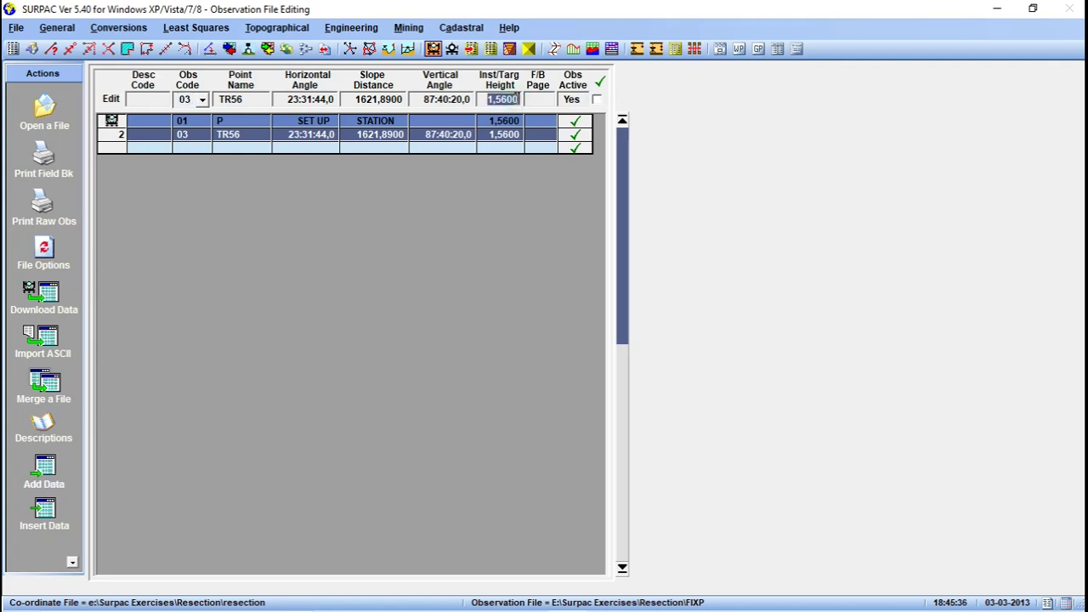
type("1.4")
left_click(598, 99)
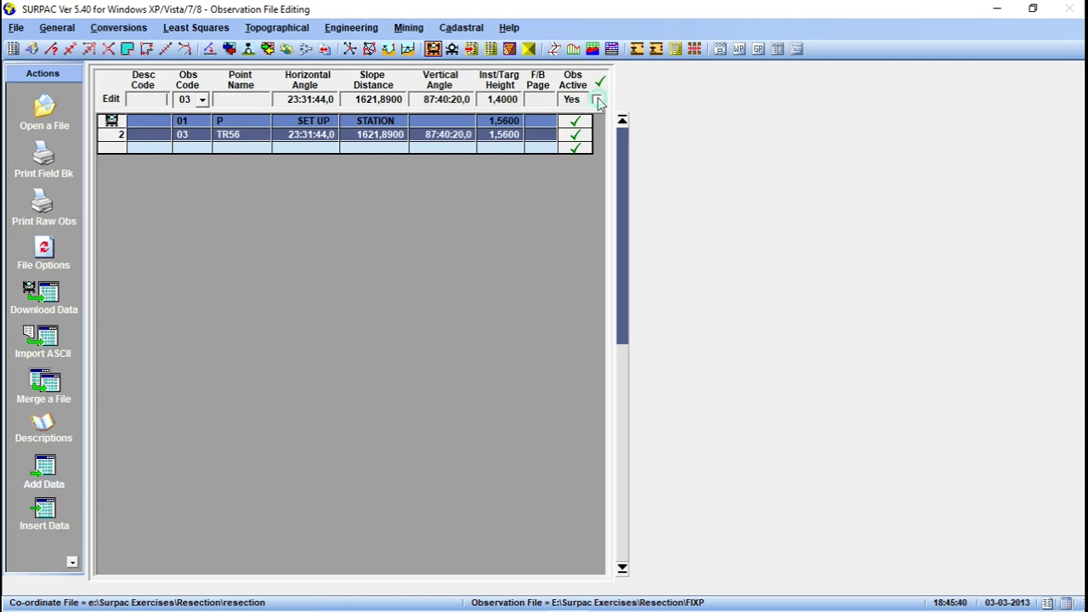
left_click(598, 101)
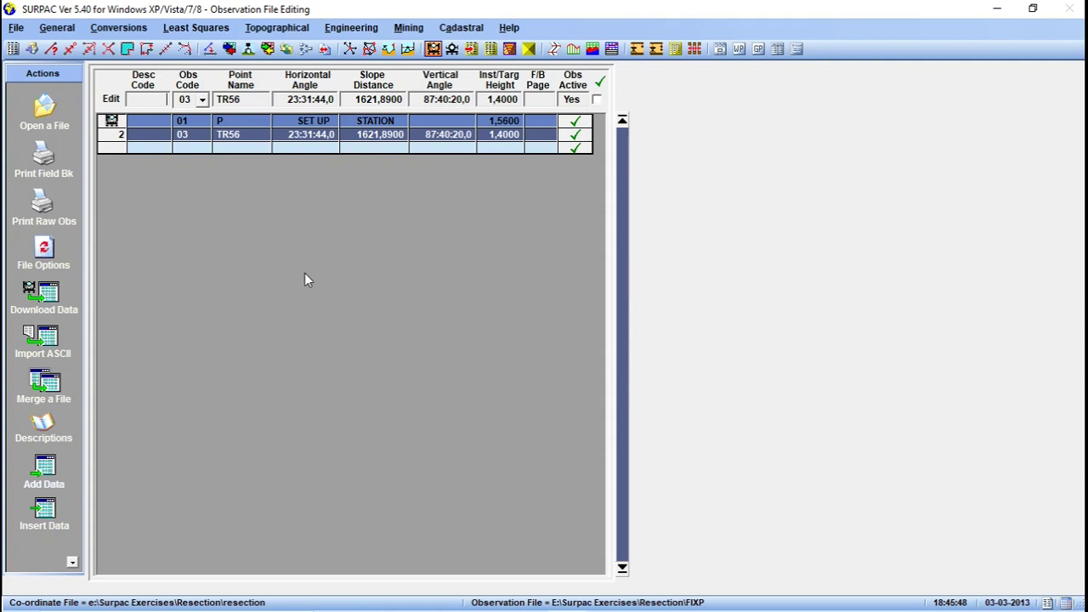
Add a code 03 observation to TR103 with horizontal angle 62:06:59, vertical angle 89:22:20 and target height 0.
left_click(44, 469)
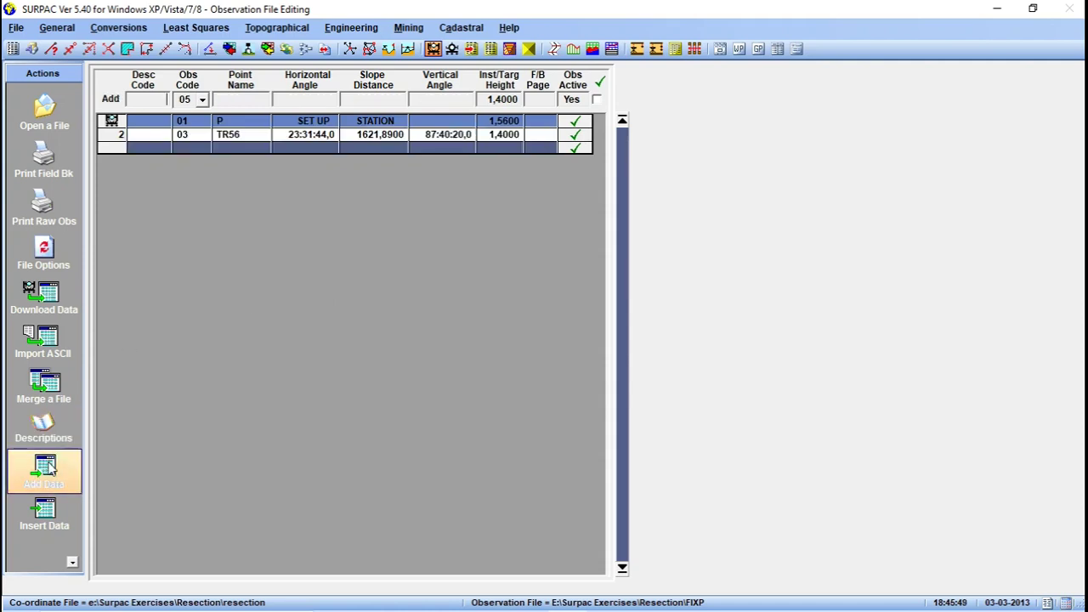
left_click(202, 99)
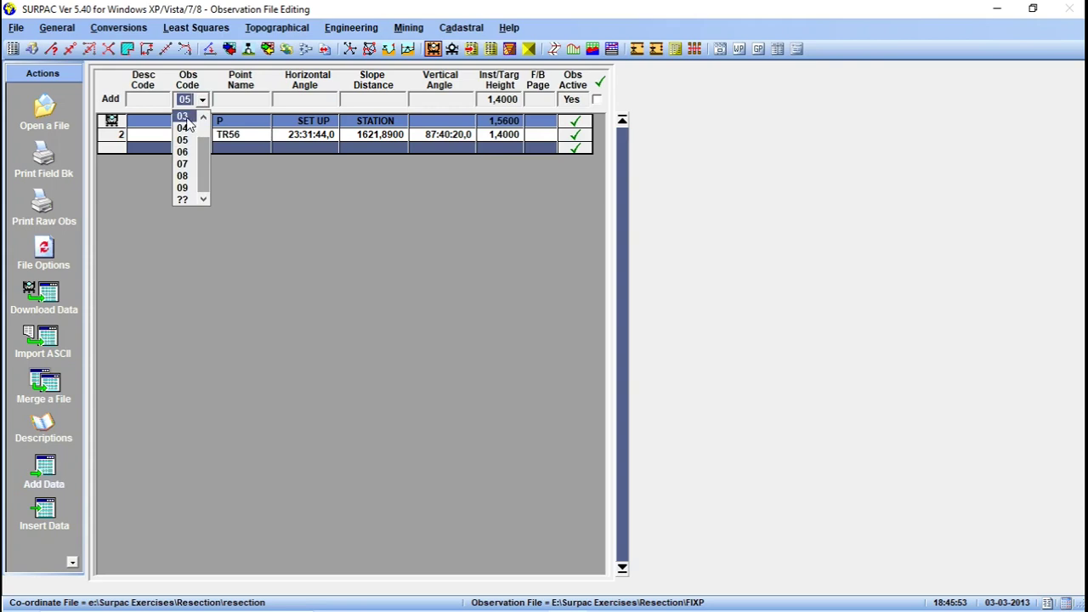
left_click(190, 117)
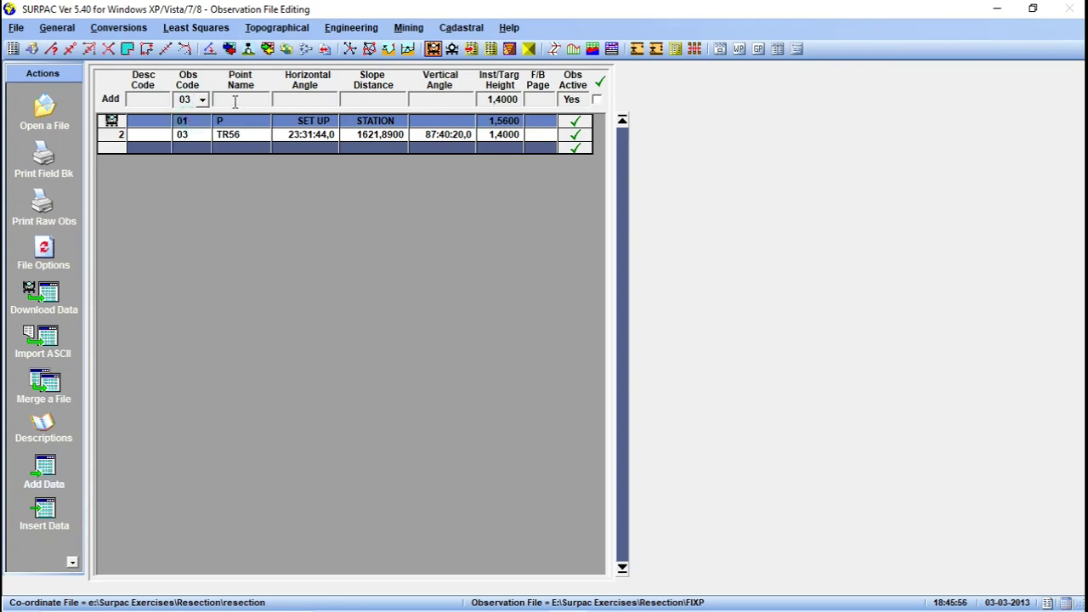
type("TR103")
left_click(282, 102)
type("62.06.59")
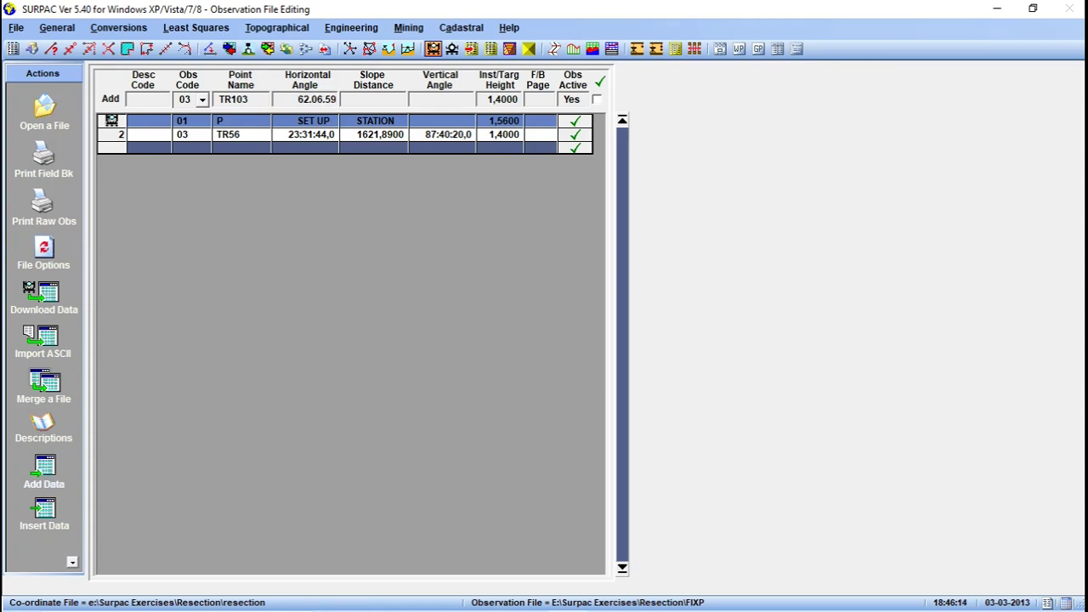
left_click(422, 100)
type("89.22.")
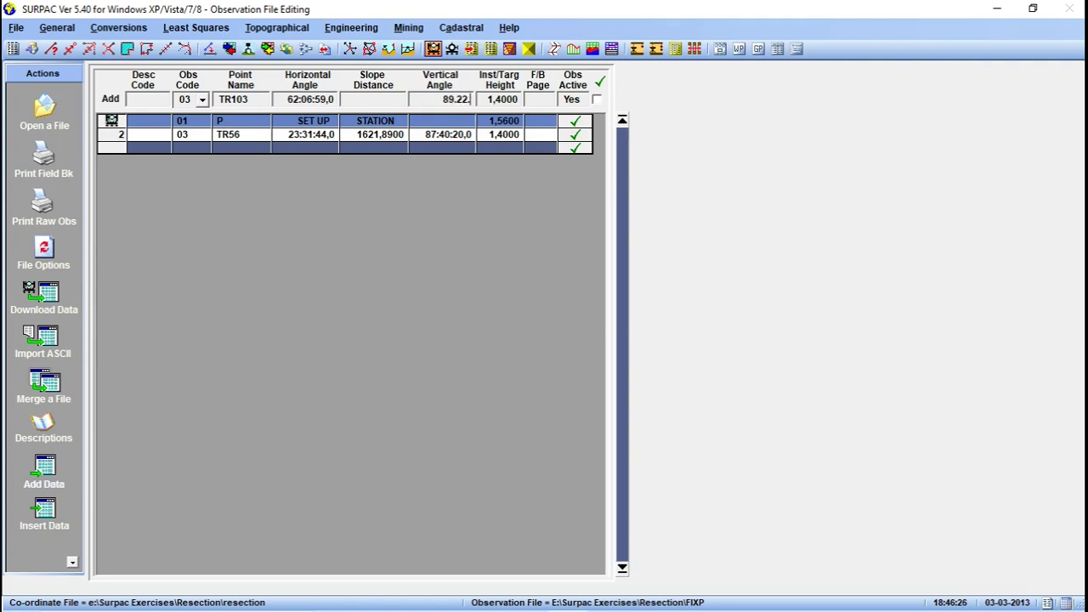
type("2")
left_click(500, 100)
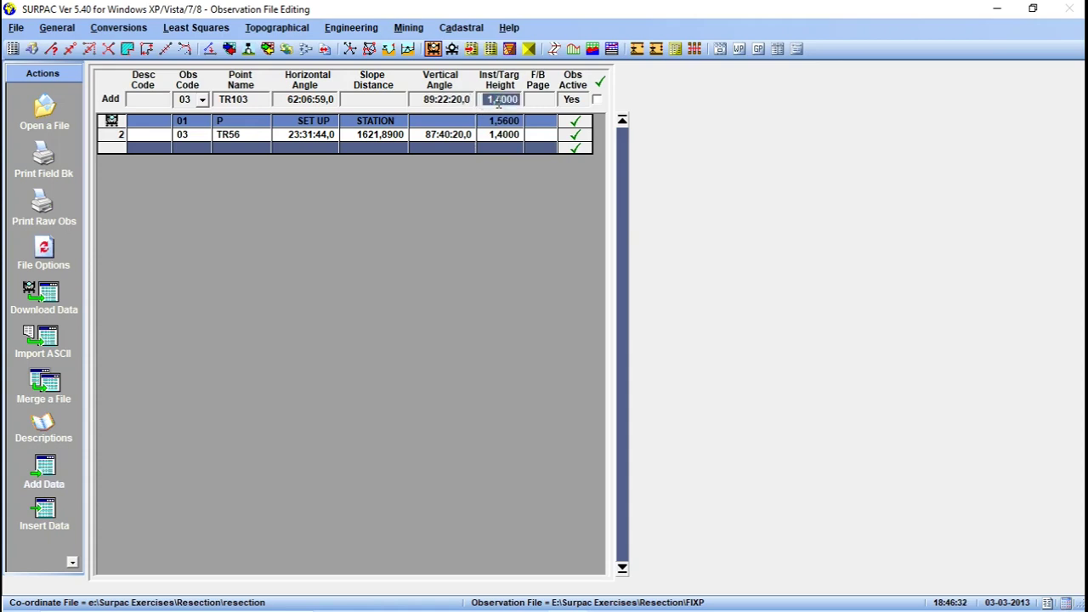
type("0")
left_click(598, 100)
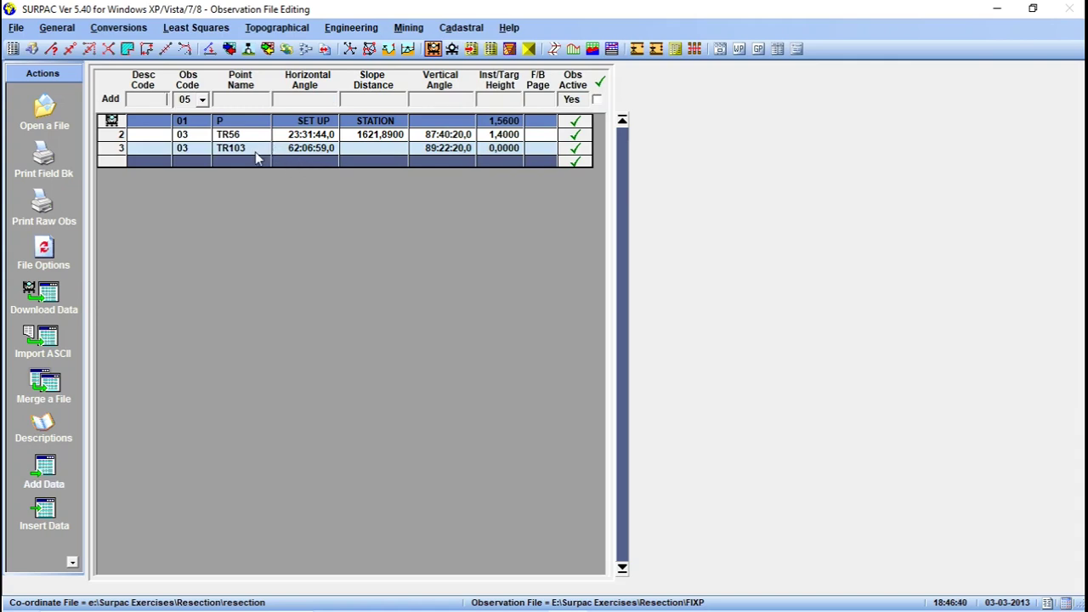
Add a code 03 observation to TR156 with horizontal angle 140:13:04, vertical angle 89:52:57 and target height 0.
left_click(202, 101)
left_click(188, 120)
type("TR156")
left_click(286, 101)
type("14.")
key("BackSpace")
type("0.1304")
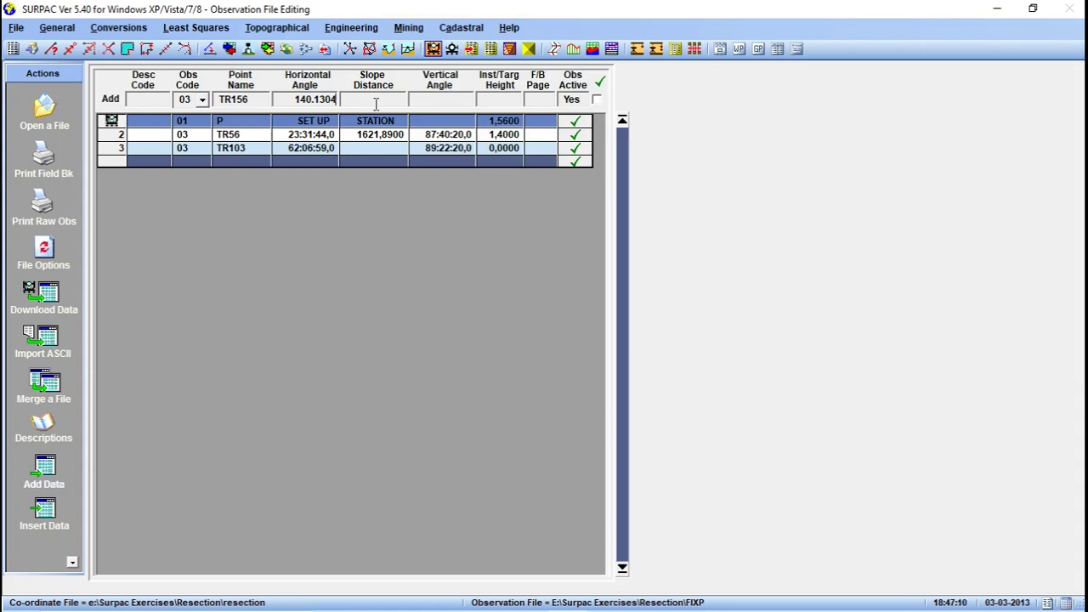
left_click(436, 100)
type("89.5")
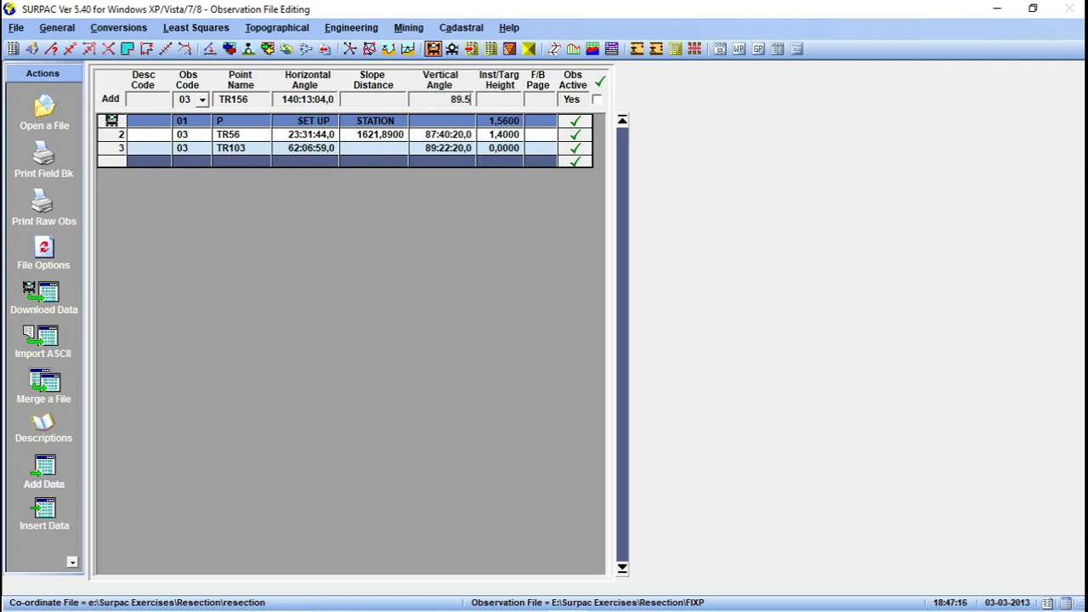
type("2")
type(".57")
left_click(490, 102)
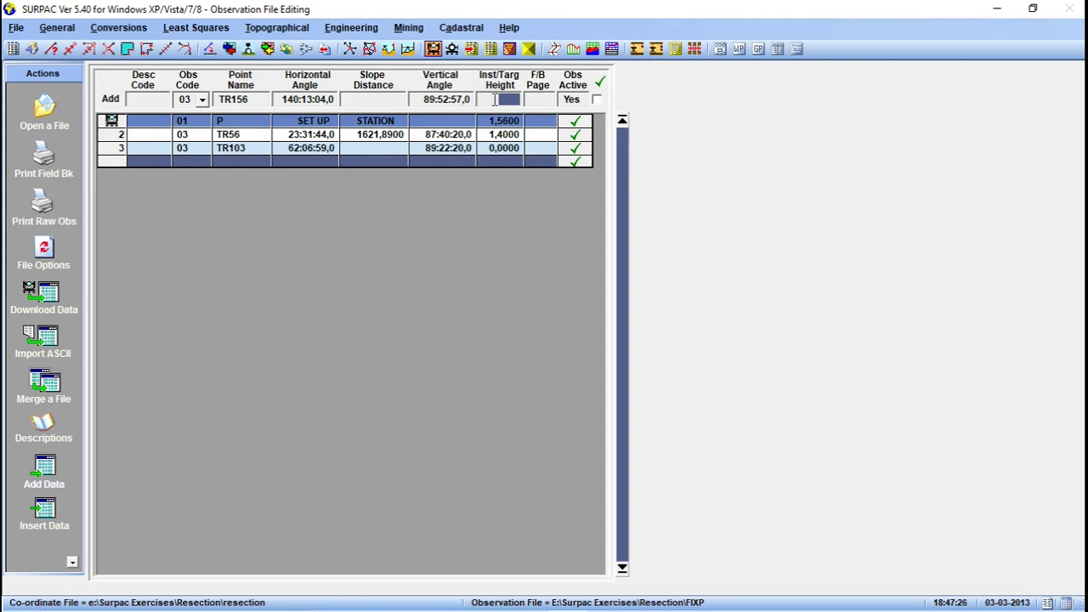
type("0")
left_click(597, 99)
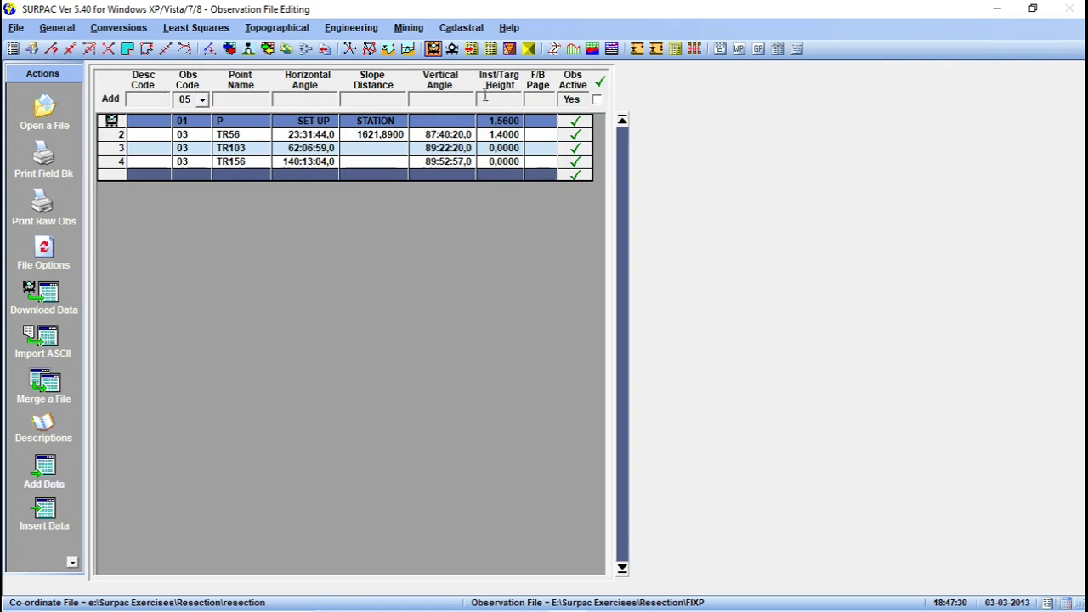
Add a code 03 observation to TR102 with horizontal angle 181:25:55, vertical angle 88:33:50 and target height 1.4.
left_click(203, 99)
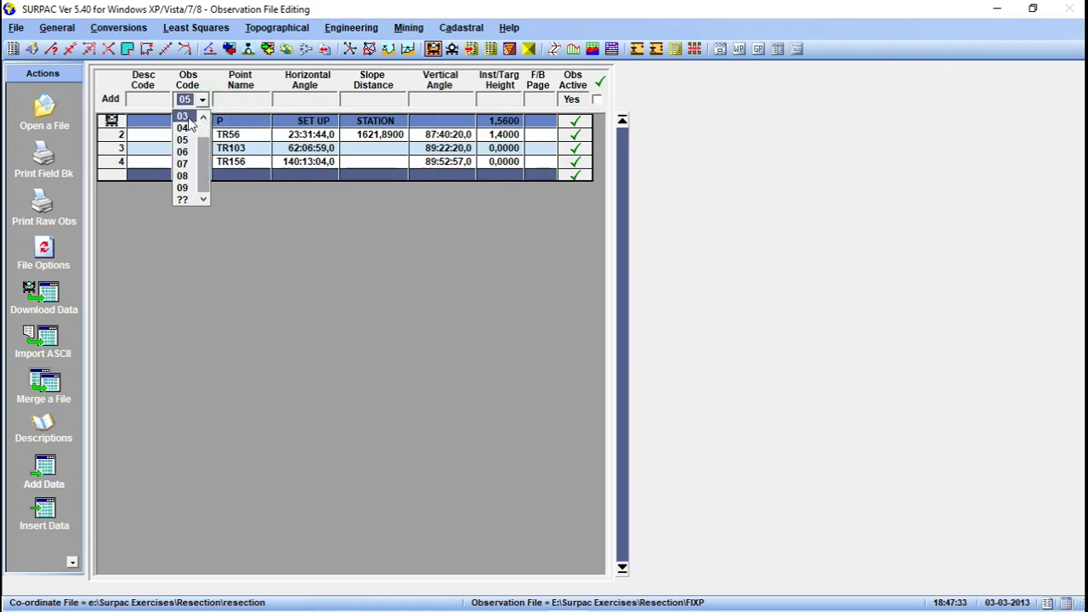
left_click(189, 116)
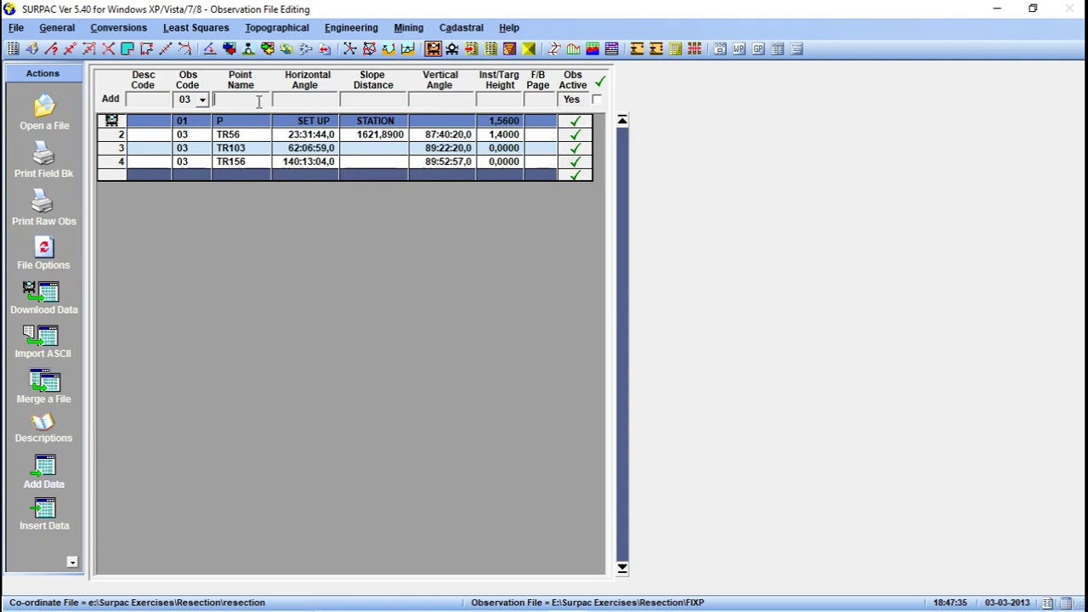
left_click(259, 101)
type("TR102")
left_click(289, 101)
type("181.25.55")
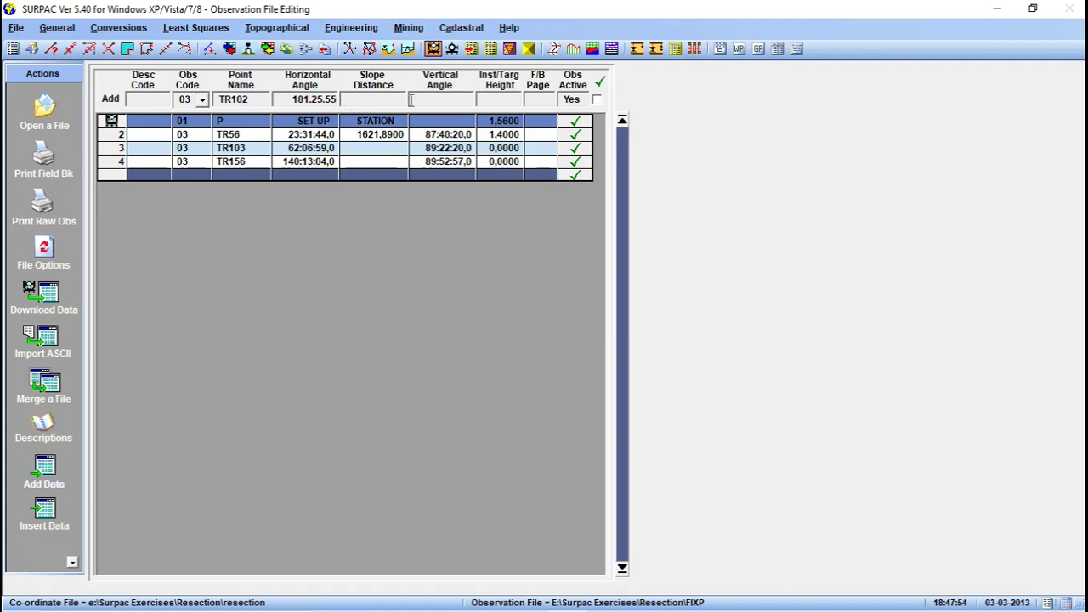
left_click(429, 99)
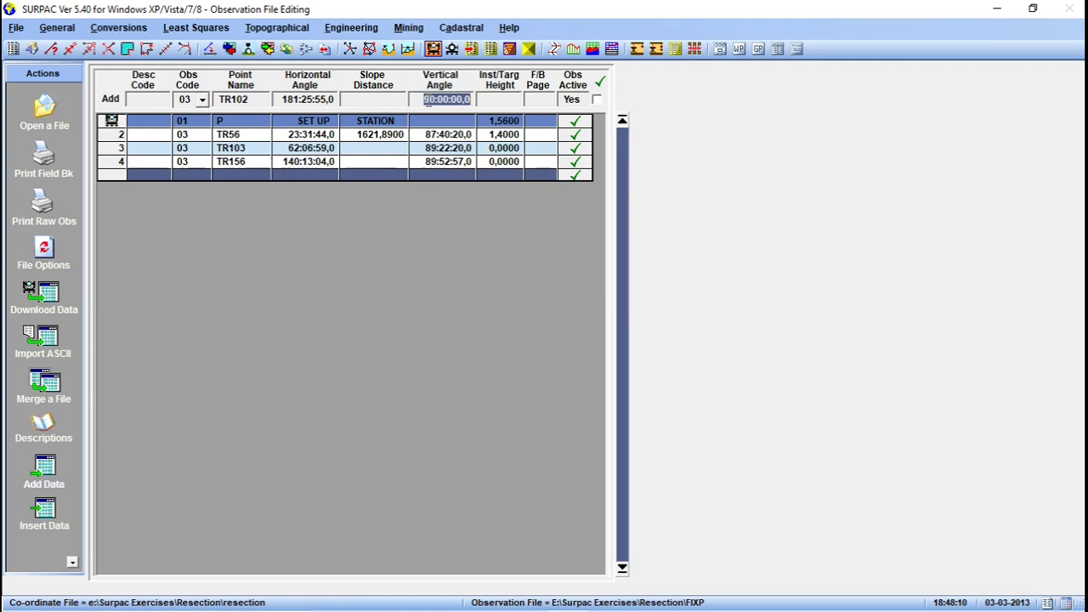
type("88.")
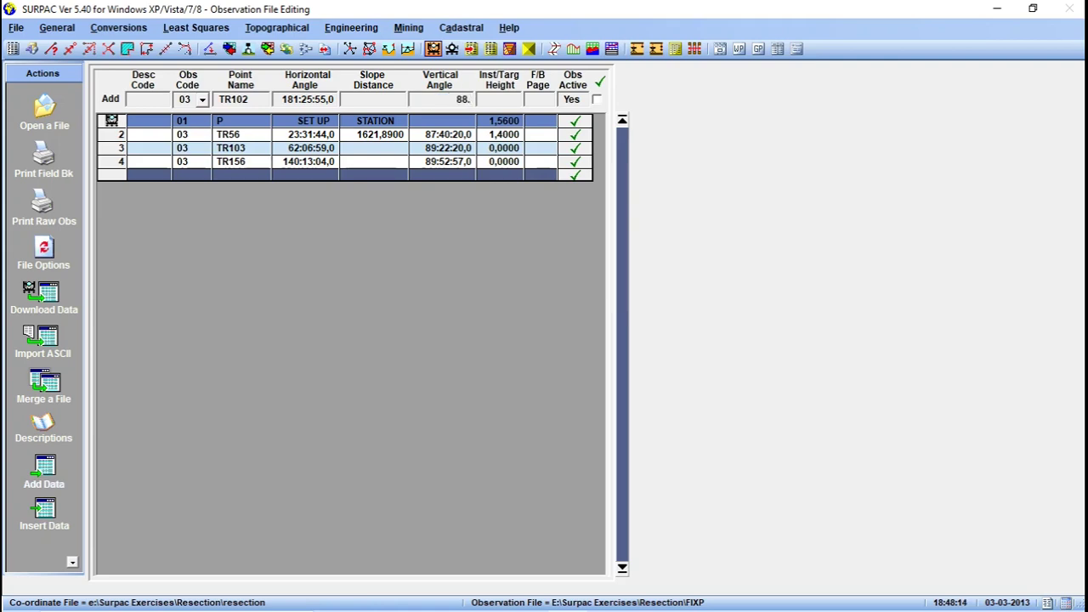
type("3.35")
left_click(500, 99)
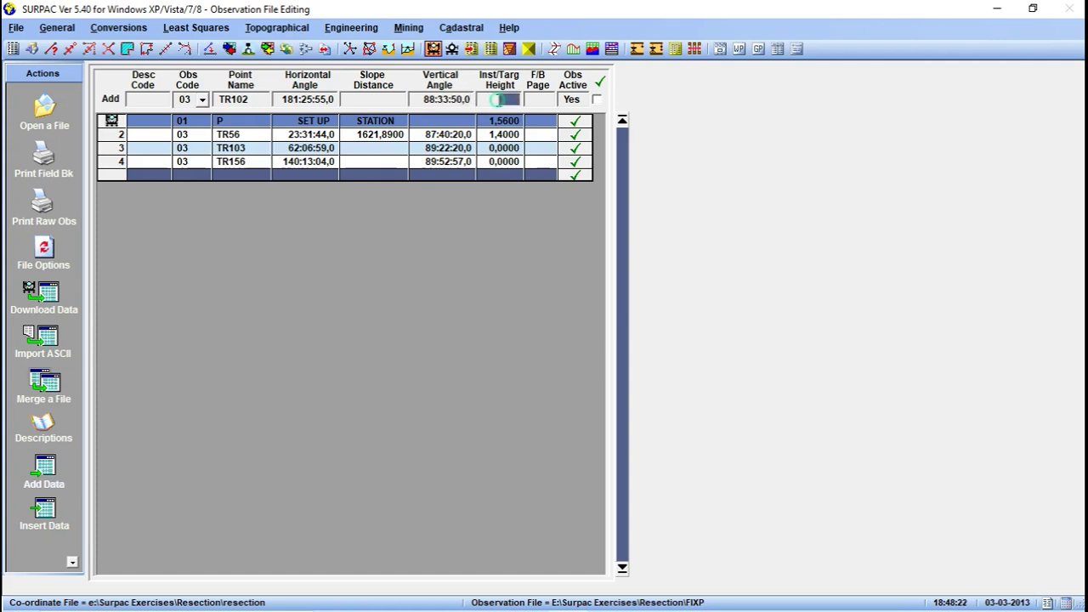
type("1.4")
left_click(596, 99)
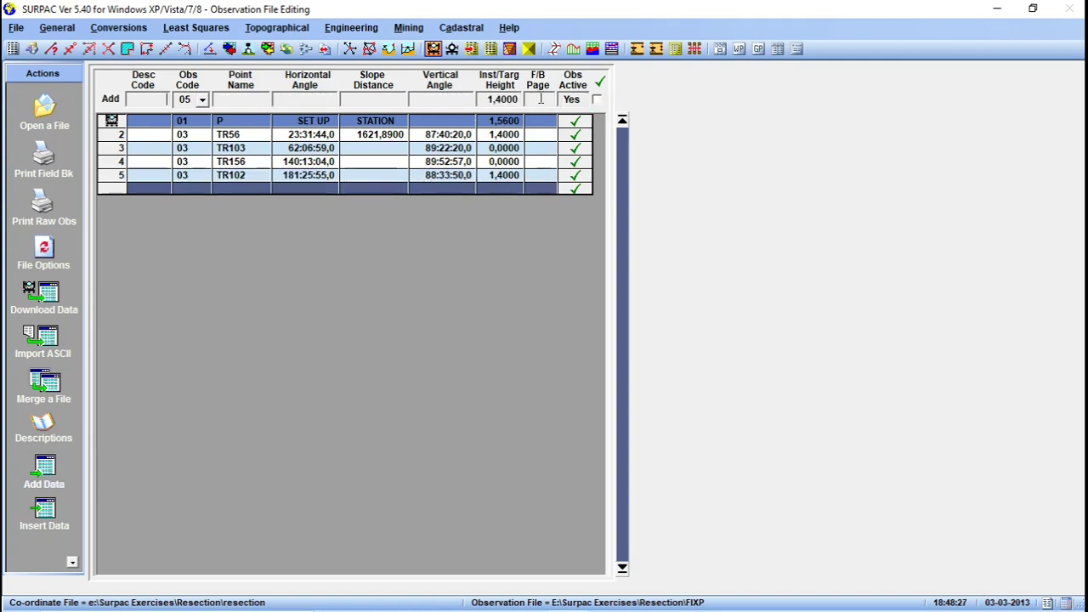
Add an observation to TR247 with horizontal angle 305:35:32, vertical angle 87:48:55 and target height 0.
left_click(253, 99)
type("TR247")
left_click(297, 100)
type("305.35.32")
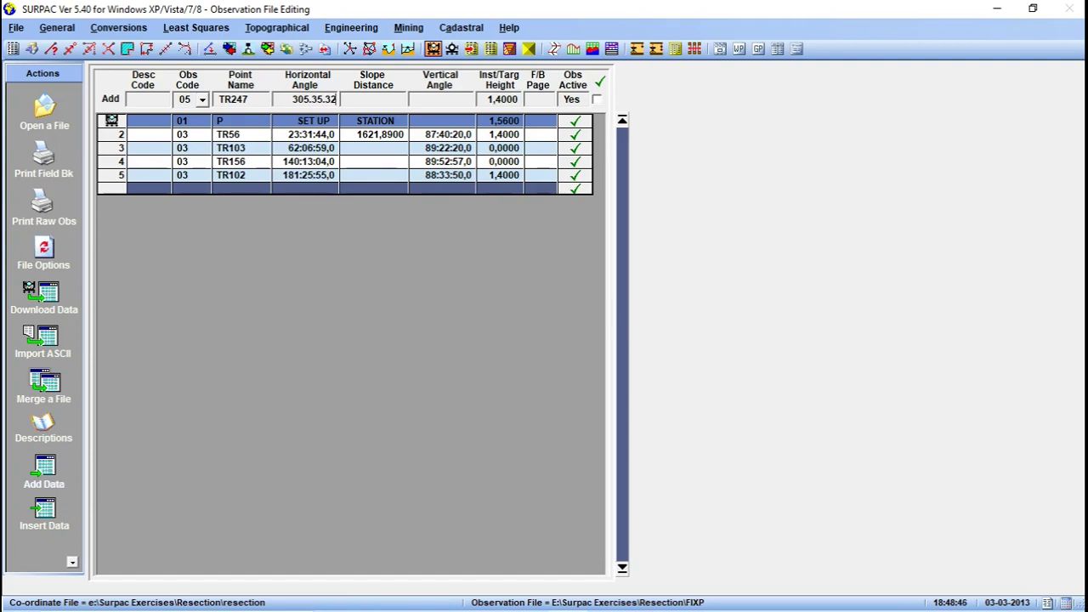
left_click(420, 101)
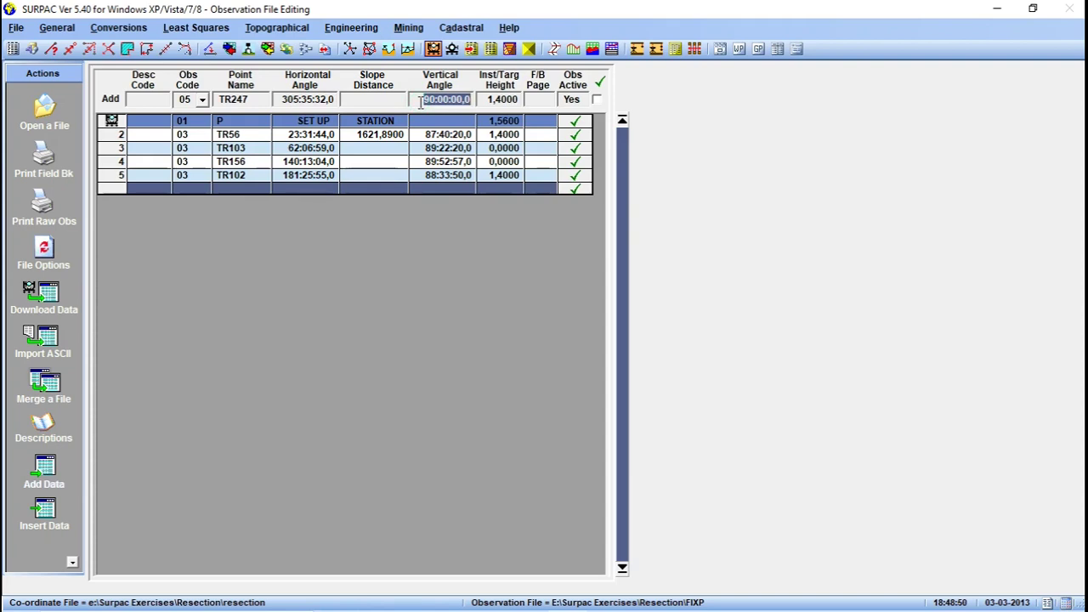
type("87.")
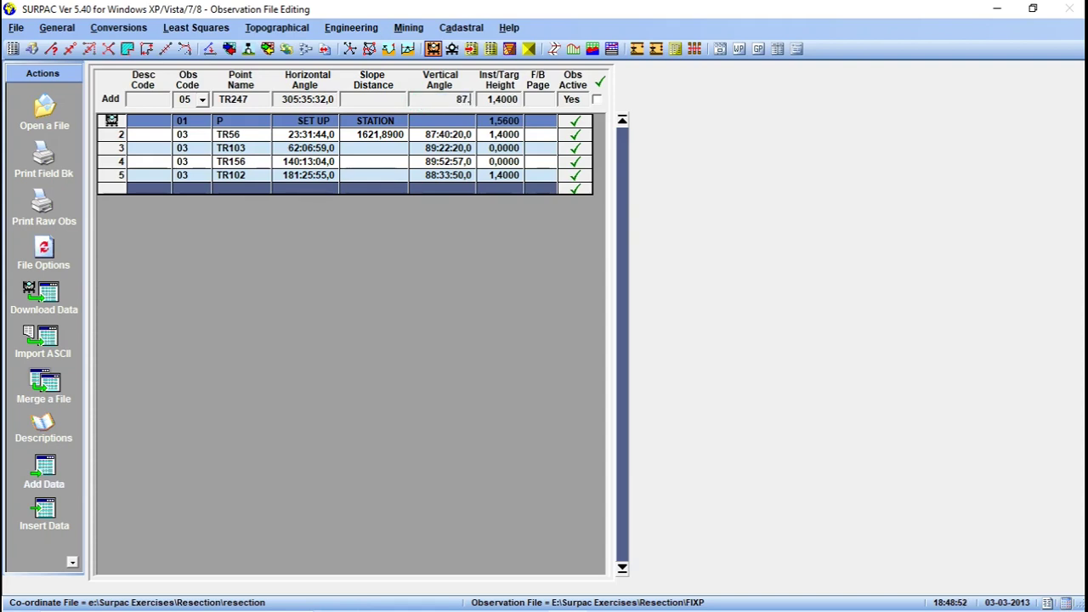
type("48.55")
key("Tab")
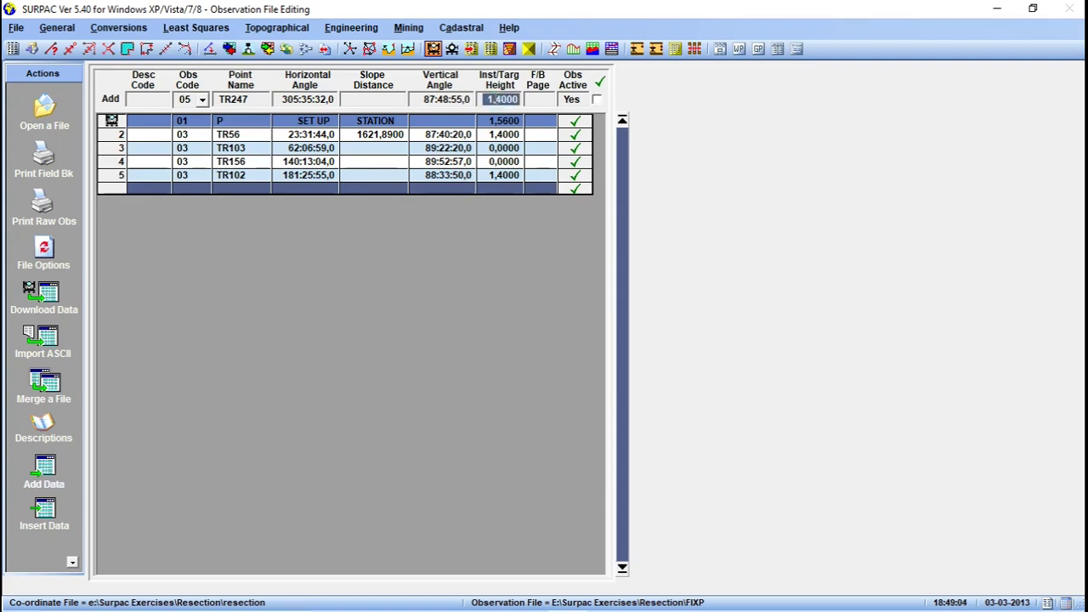
type("0")
key("Tab")
key("Tab")
left_click(598, 99)
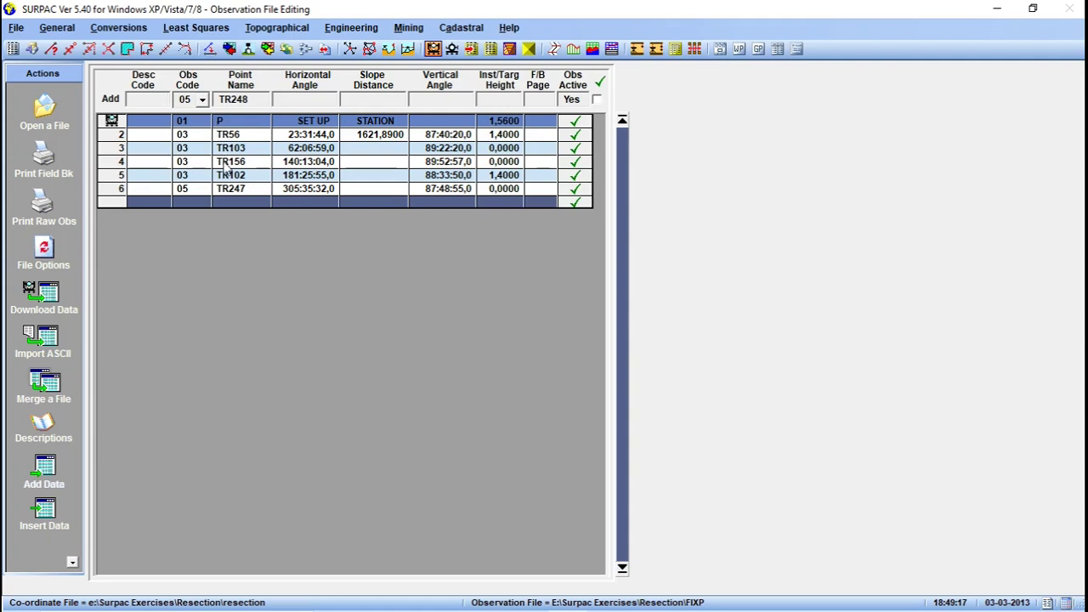
Change the observation code of the TR247 observation to 03.
left_click(190, 190)
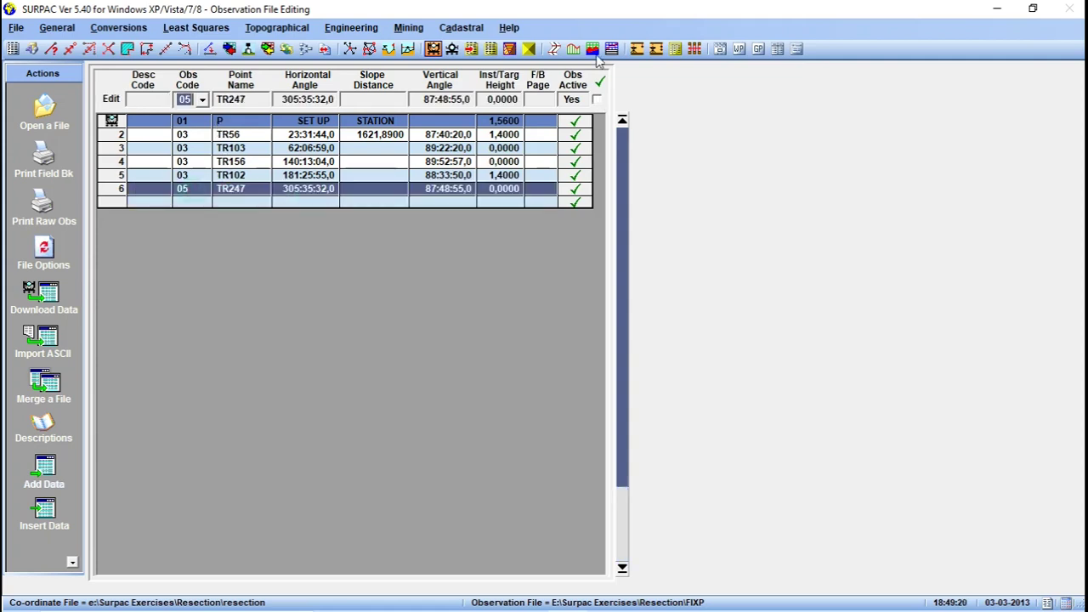
left_click(202, 100)
left_click(189, 116)
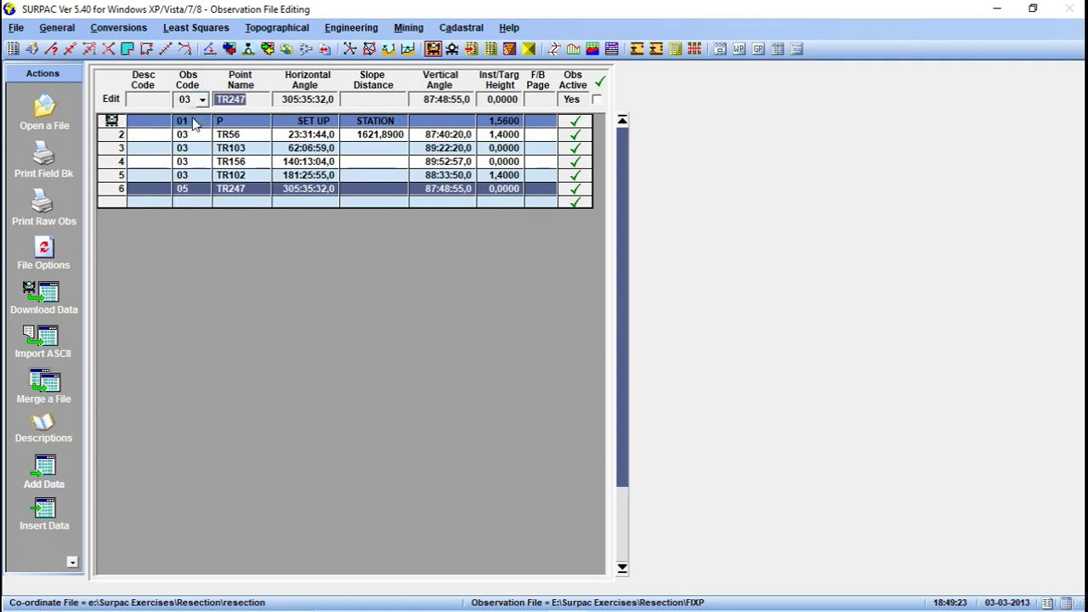
left_click(600, 82)
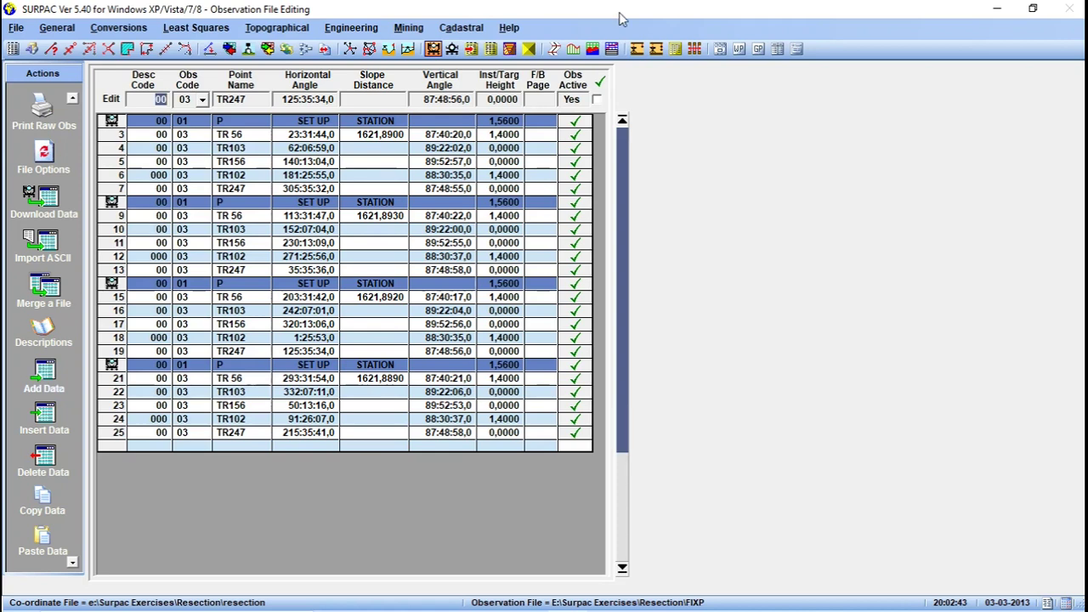
Set up a Resection (Y,X,Z) single point fix for P, using observation file FIXP from first to last line.
key("Down")
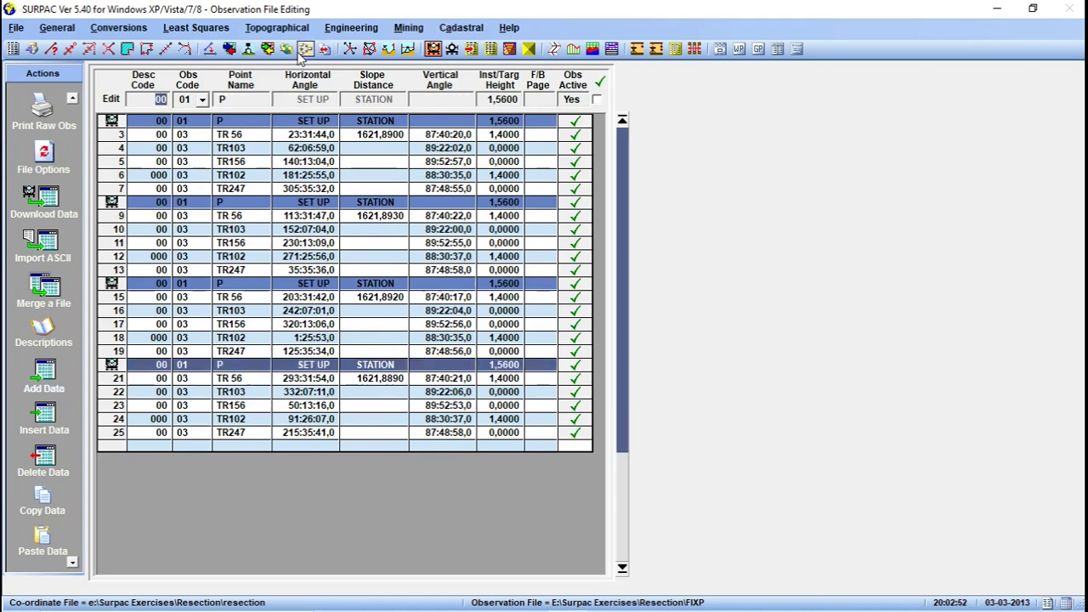
left_click(206, 32)
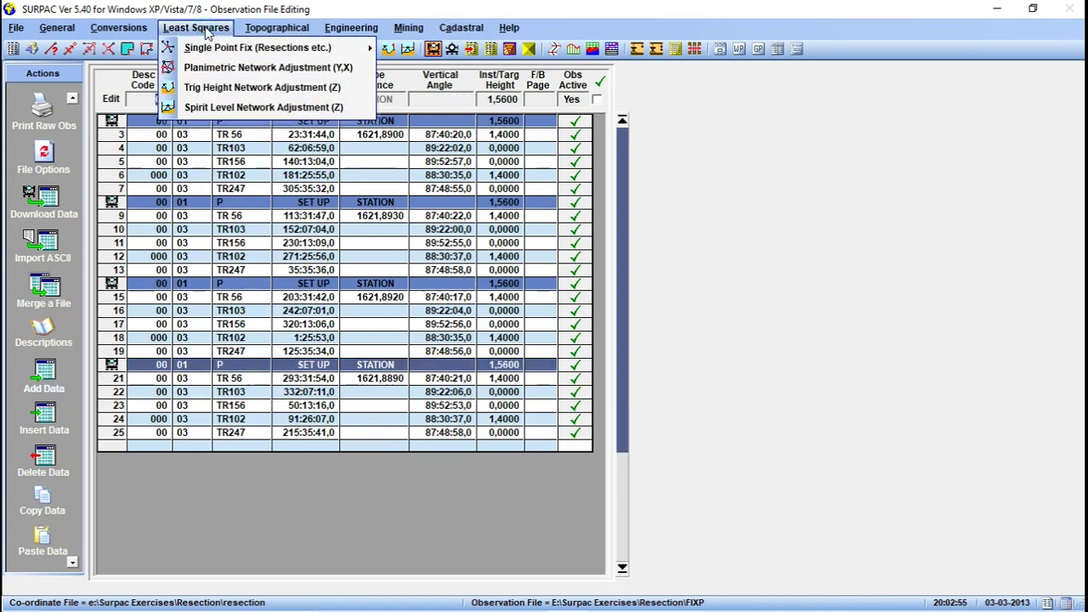
mouse_move(216, 48)
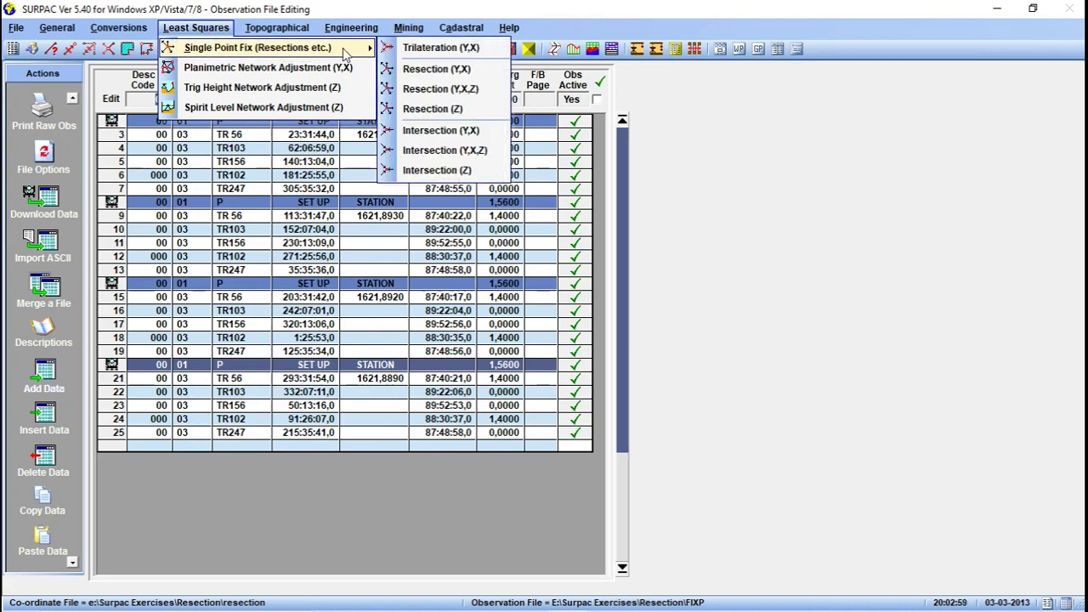
left_click(422, 90)
left_click_drag(417, 217, 646, 68)
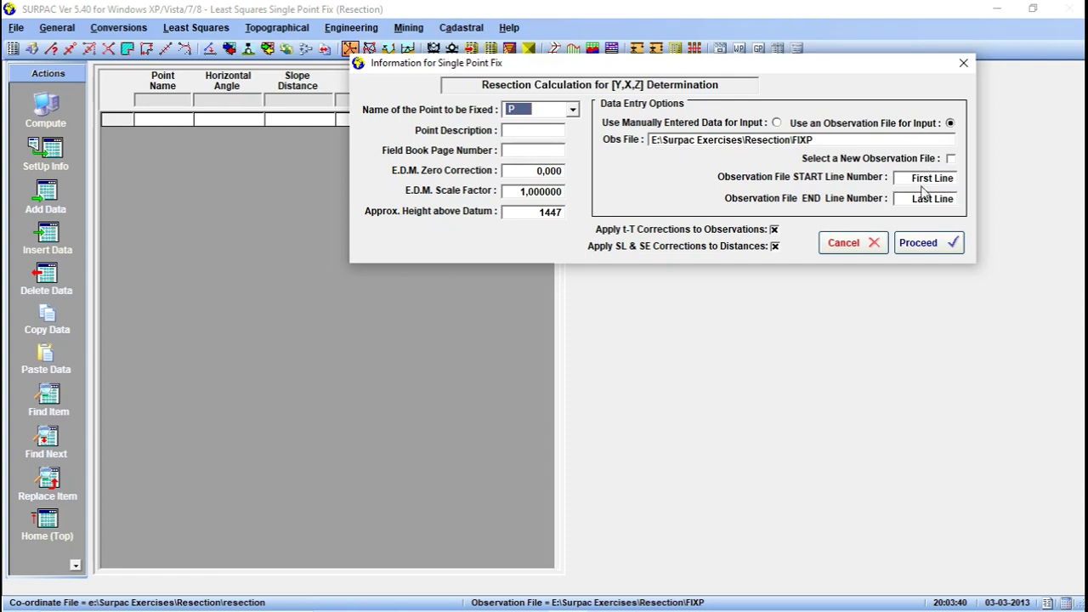
left_click(920, 243)
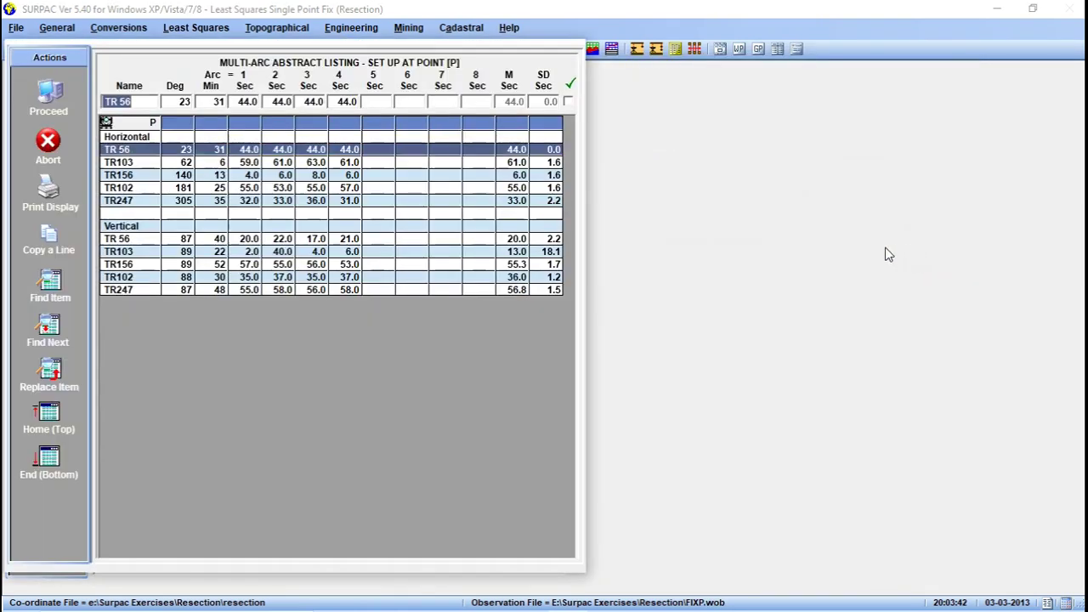
Accept the multi-arc abstract and compute the resection with relative accuracies of 5.0" for directions, 0.005 m zero error and 5.0 ppm.
left_click(30, 104)
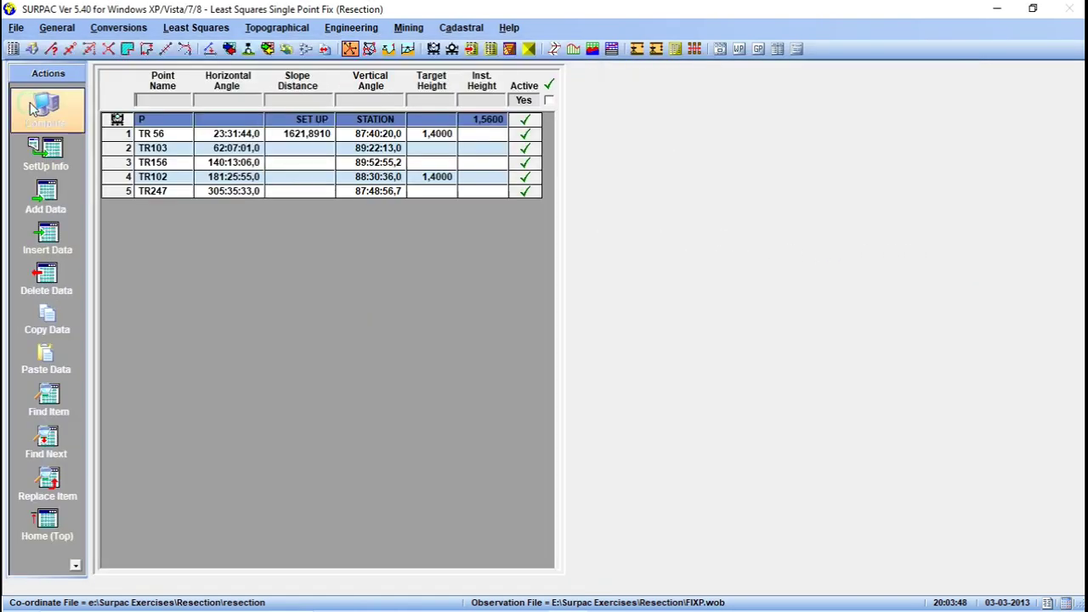
left_click(31, 103)
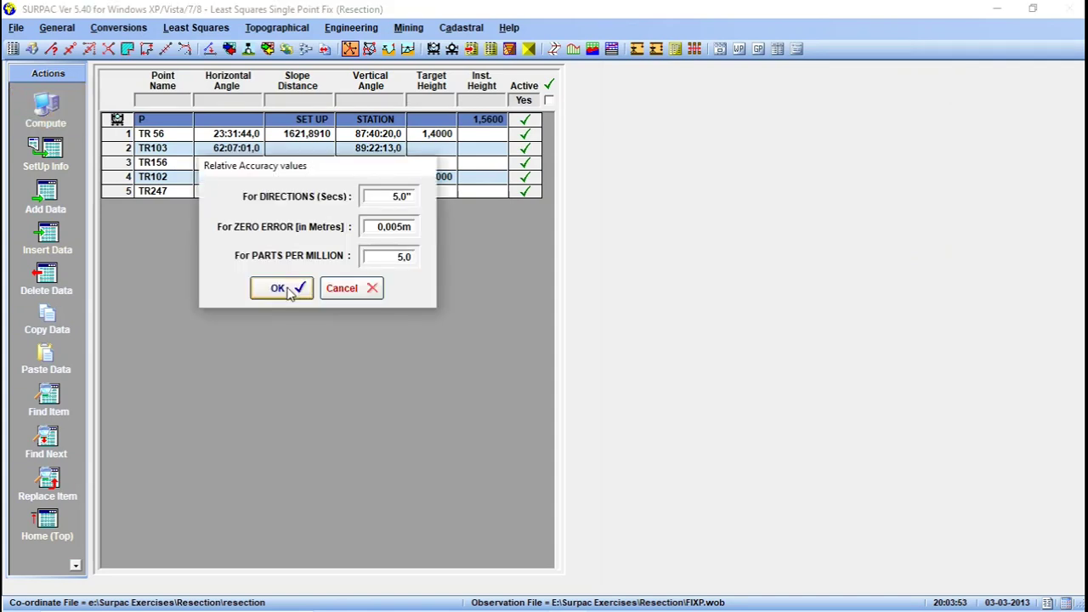
left_click(289, 291)
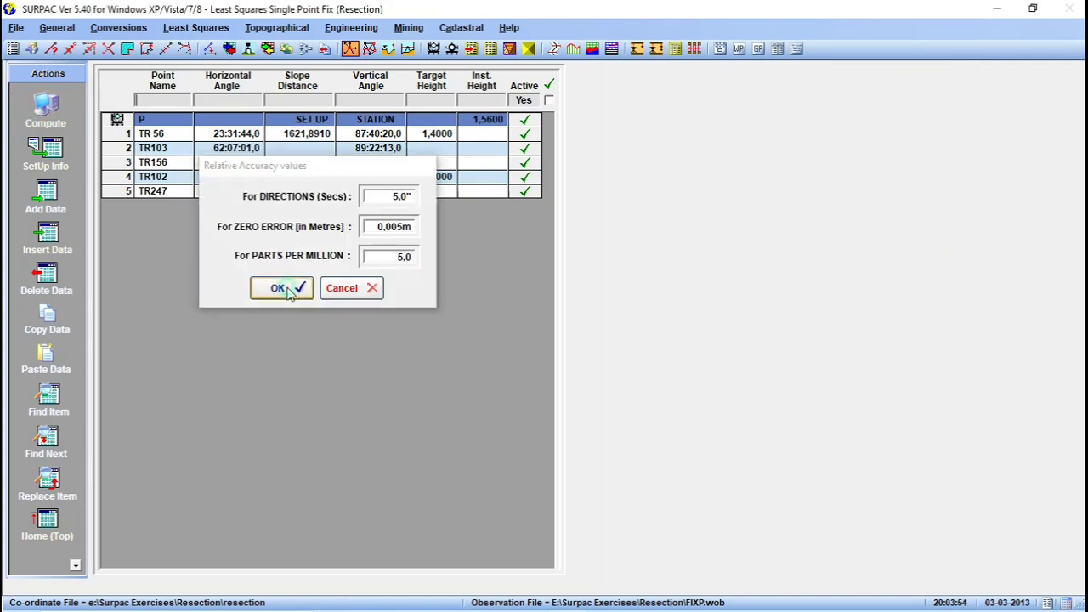
Review the least squares adjustment report, save the computed point P to the co-ordinate file and close the report.
left_click_drag(294, 67, 663, 27)
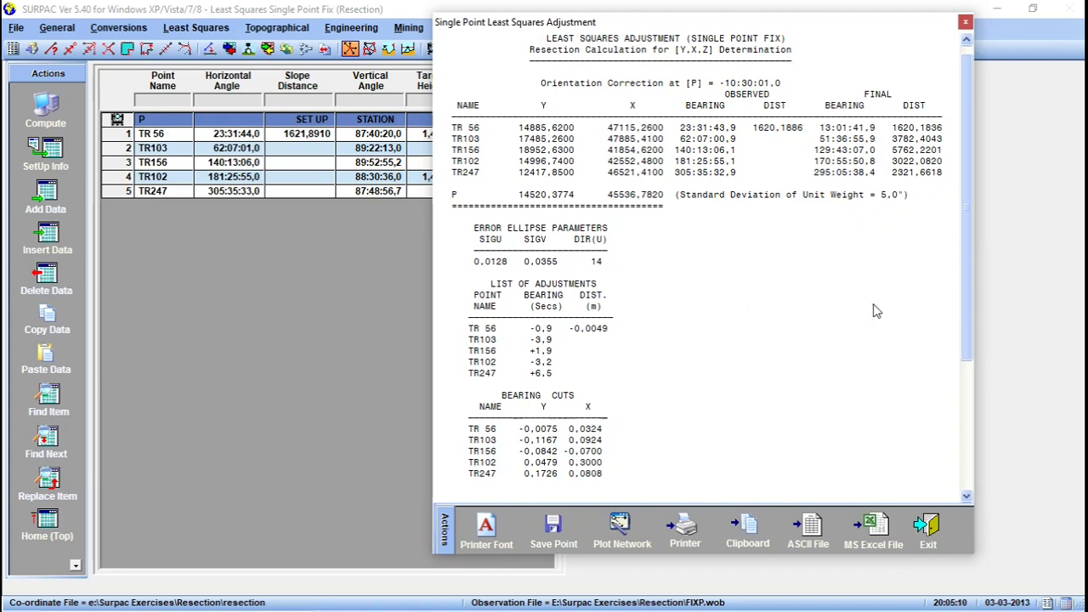
left_click_drag(967, 274, 950, 429)
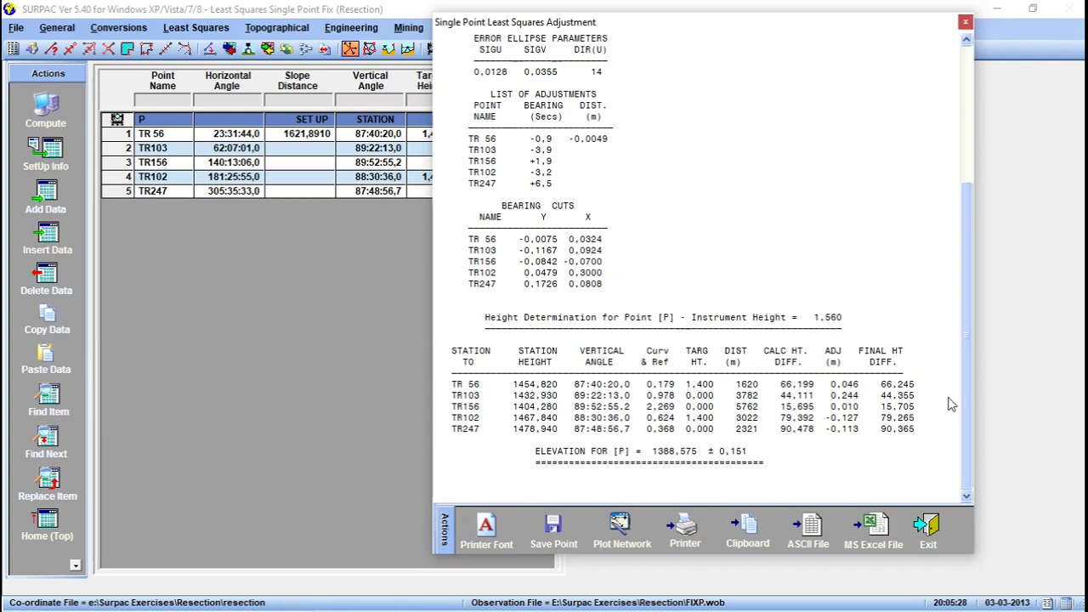
left_click_drag(968, 393, 963, 202)
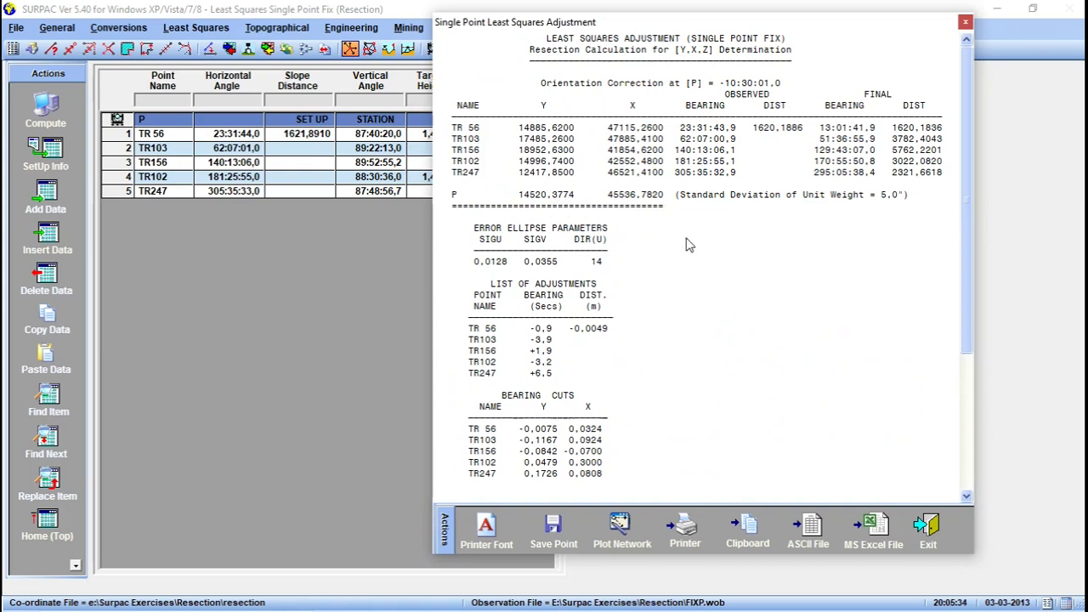
scroll(967, 246, "down", 6)
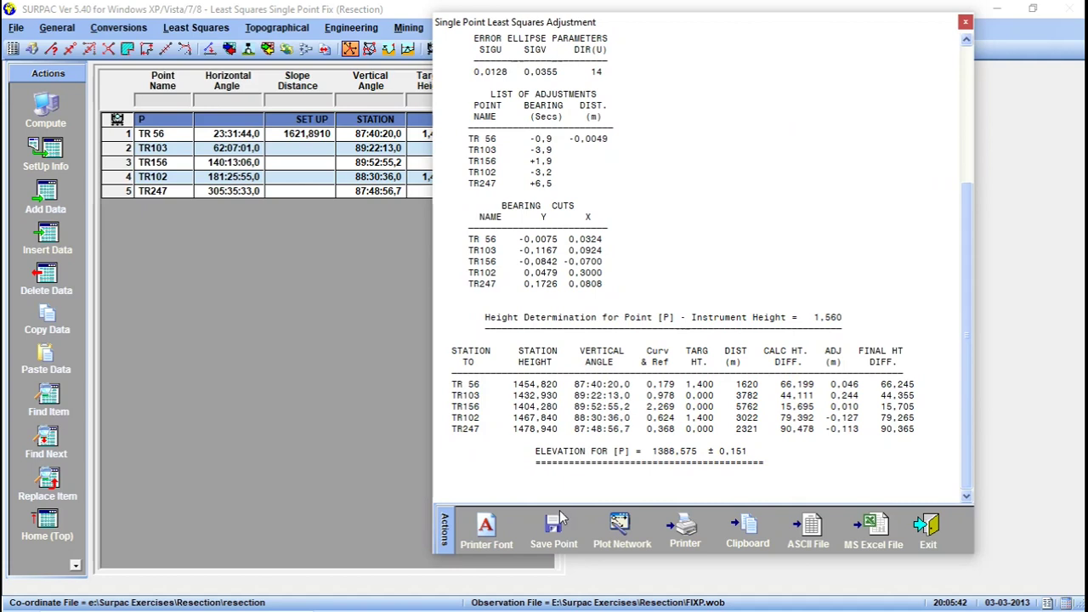
left_click(553, 529)
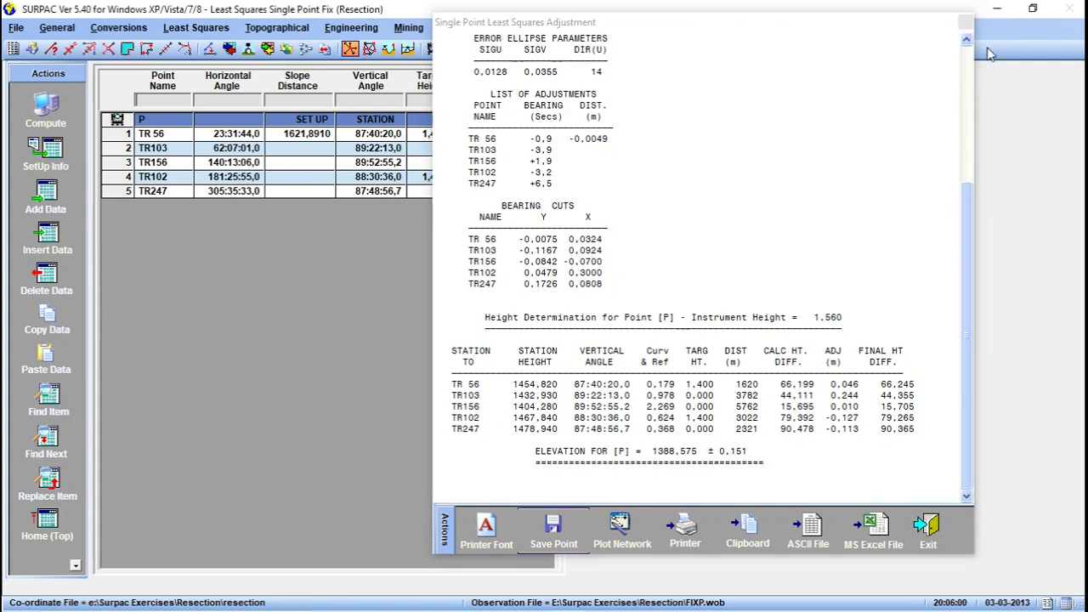
left_click(966, 21)
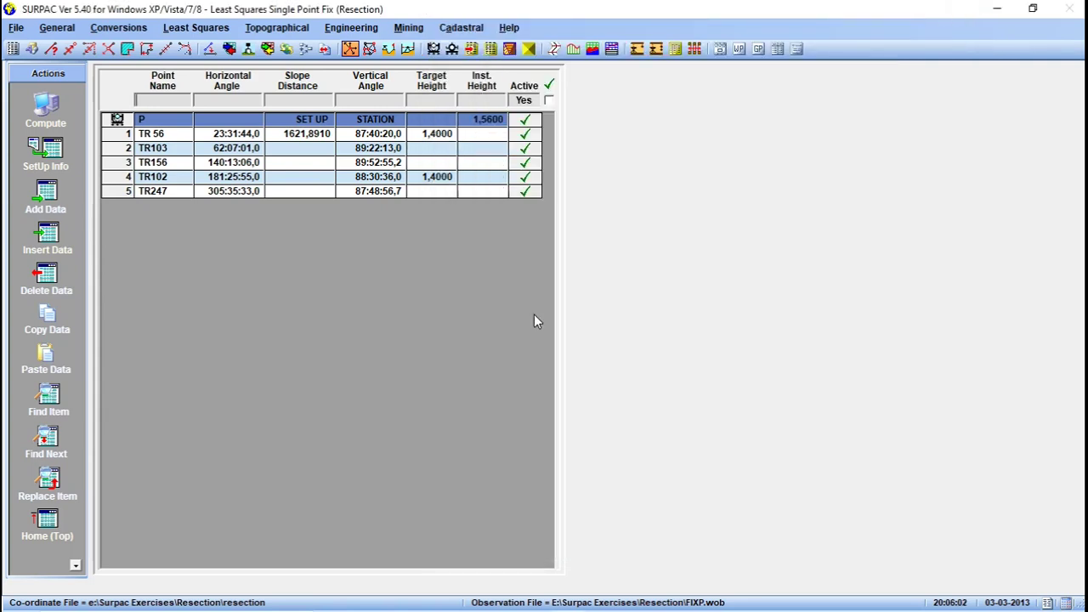
Open the resection co-ordinate file in a maximized window to check the saved point P.
left_click(308, 602)
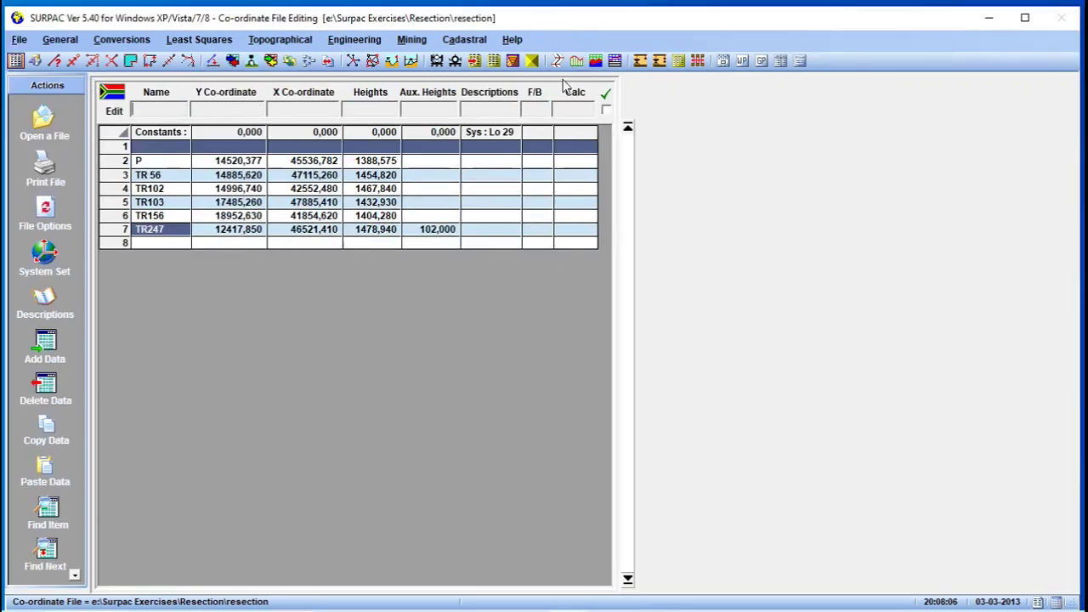
left_click(1024, 17)
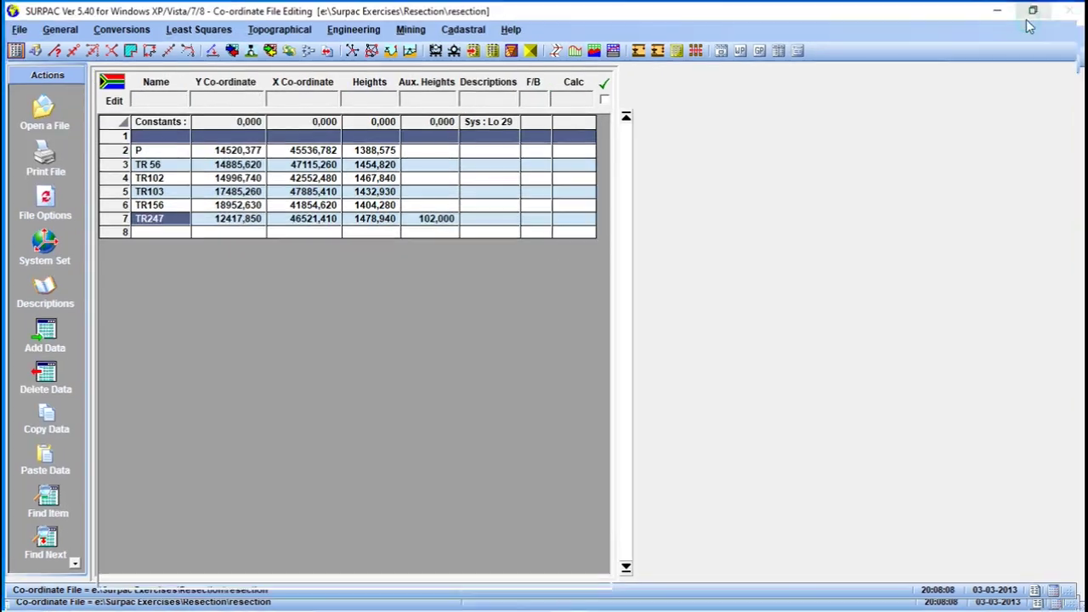